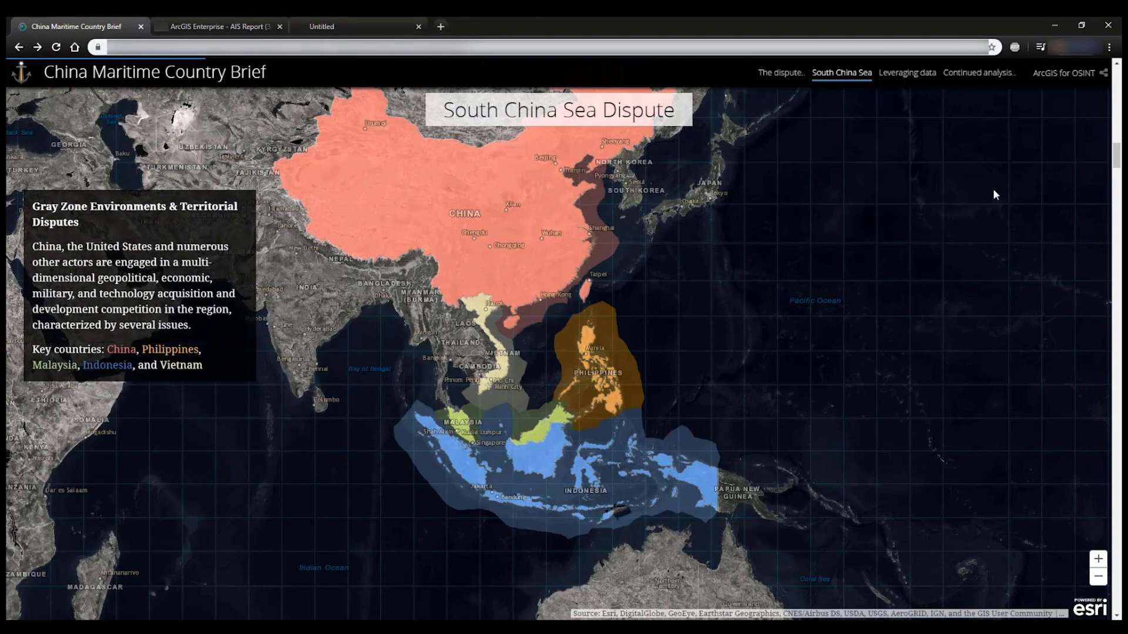
Step: Read on to the Economics and Trade Dynamics section and view the details of the Philippines Exclusive Economic Zone
{"action": "scroll", "coordinate": [994, 189], "scroll_direction": "down", "scroll_amount": 2}
{"action": "scroll", "coordinate": [992, 194], "scroll_direction": "down", "scroll_amount": 3}
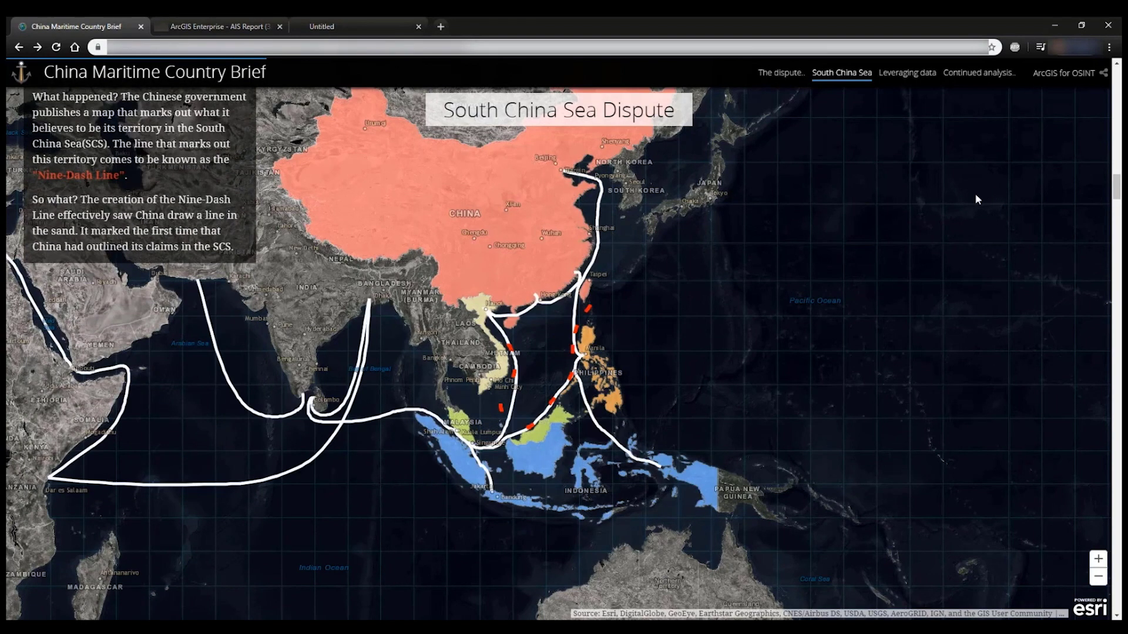
{"action": "scroll", "coordinate": [975, 196], "scroll_direction": "down", "scroll_amount": 5}
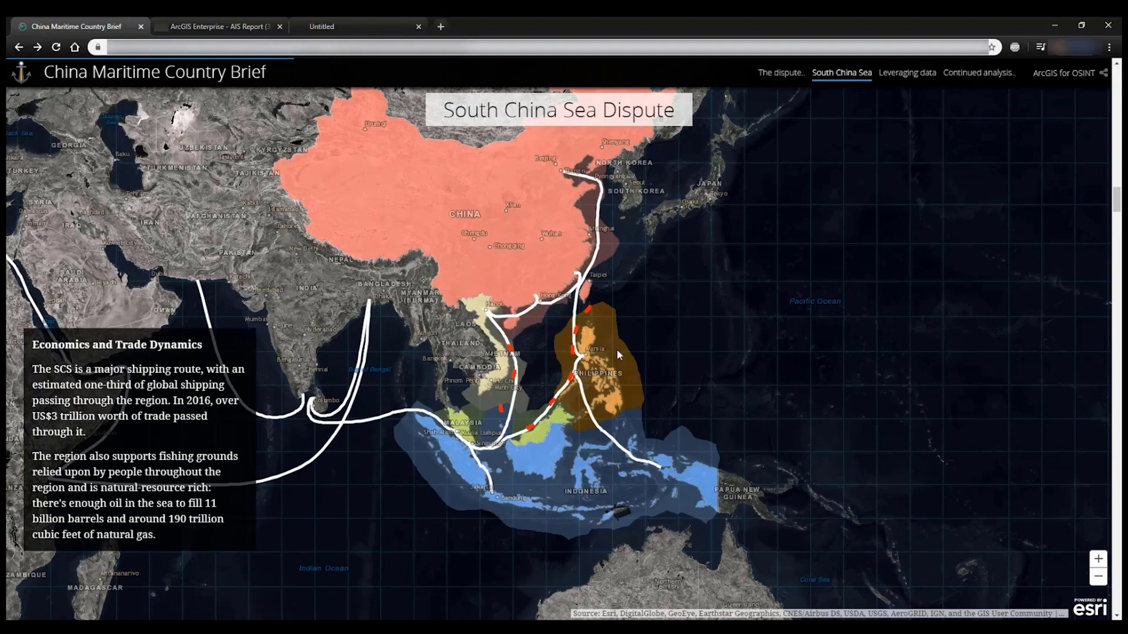
{"action": "left_click", "coordinate": [618, 344]}
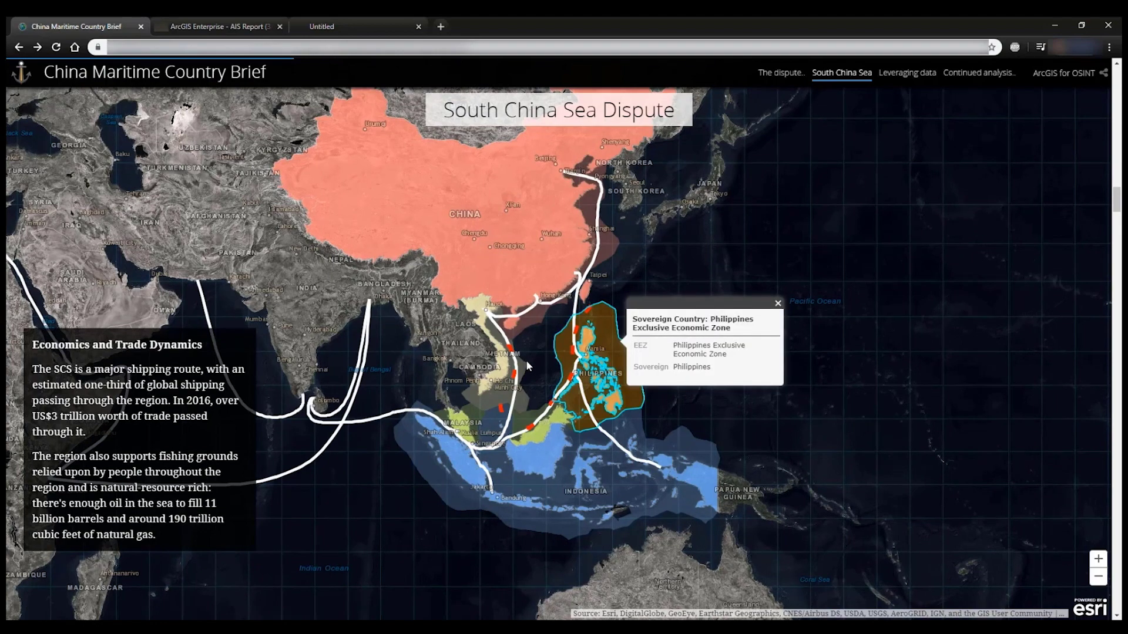
{"action": "left_click", "coordinate": [777, 304]}
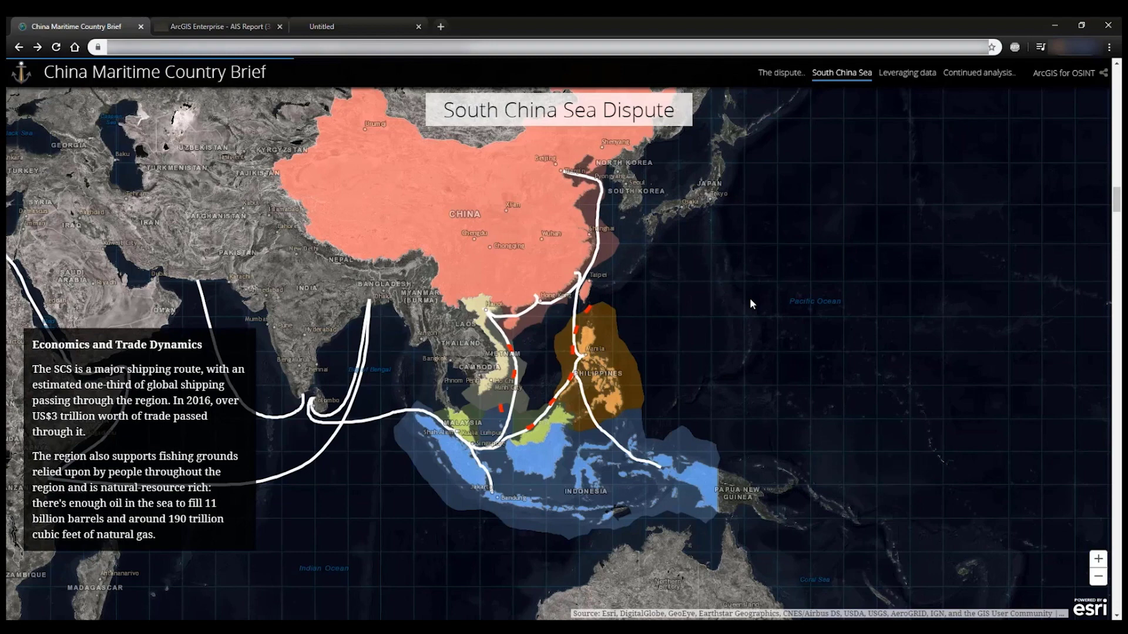
Step: Inspect the details of the maritime New Silk Road route off the Chinese coast
{"action": "scroll", "coordinate": [722, 310], "scroll_direction": "down", "scroll_amount": 1}
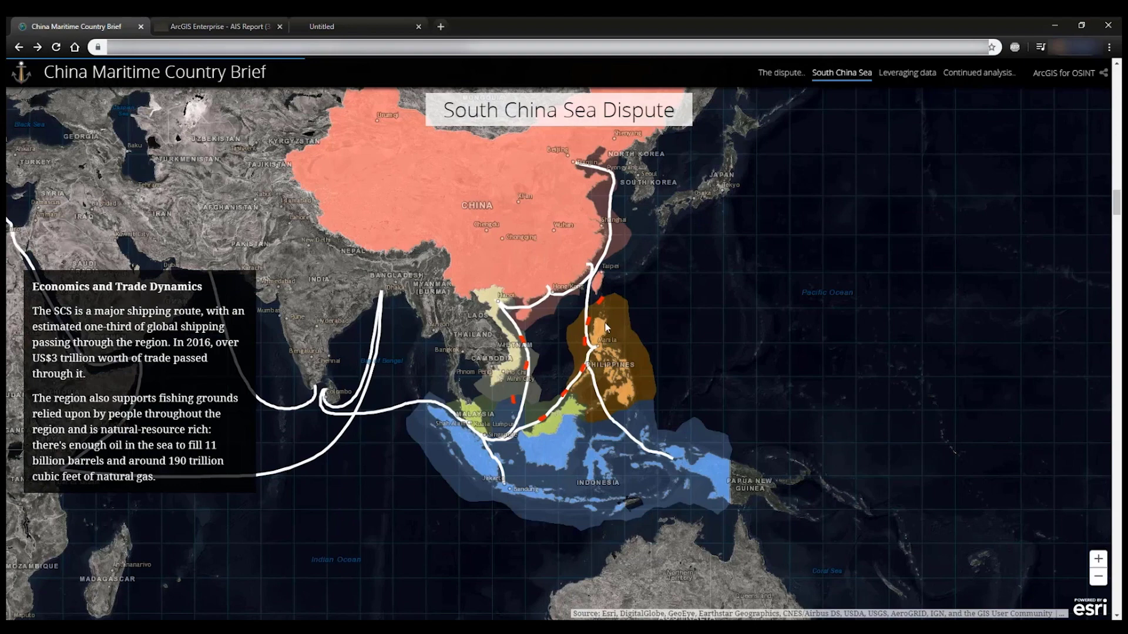
{"action": "left_click", "coordinate": [588, 304]}
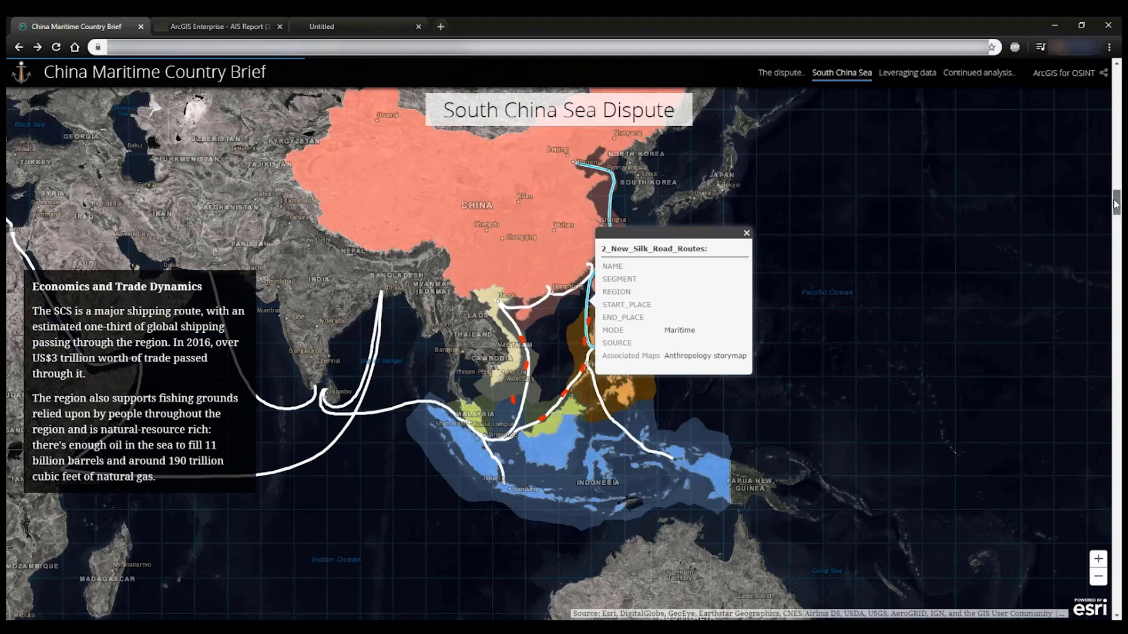
{"action": "left_click_drag", "start_coordinate": [1116, 204], "coordinate": [1116, 208]}
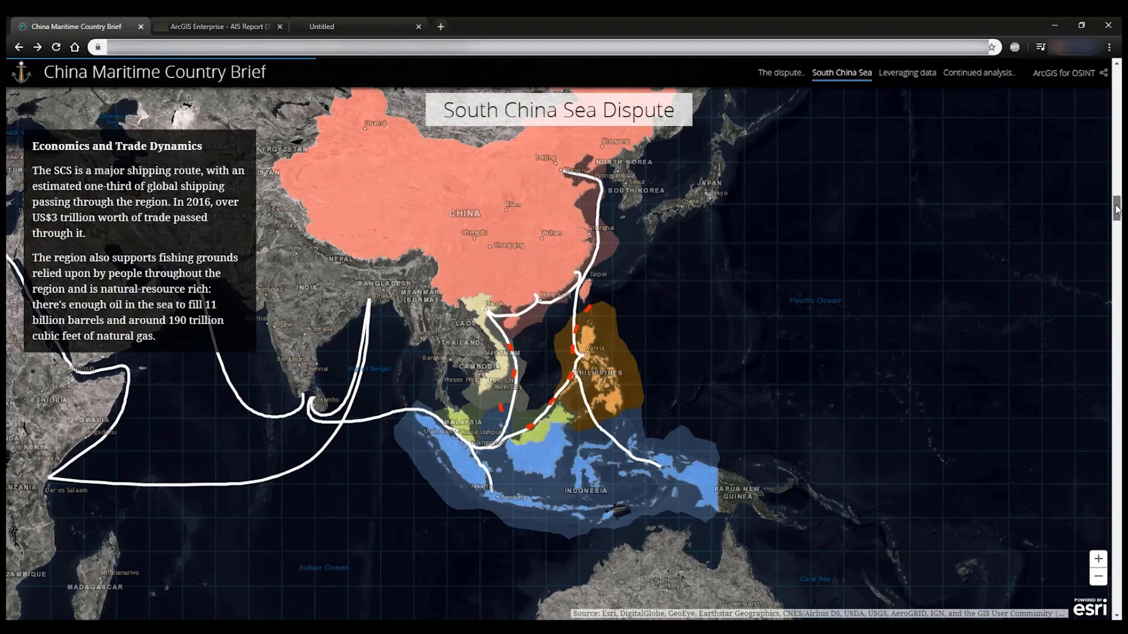
Step: Review the Land, Air and Naval Capabilities sections and view the details of the Xiachuan Island Naval Base
{"action": "left_click_drag", "start_coordinate": [1116, 209], "coordinate": [1098, 227]}
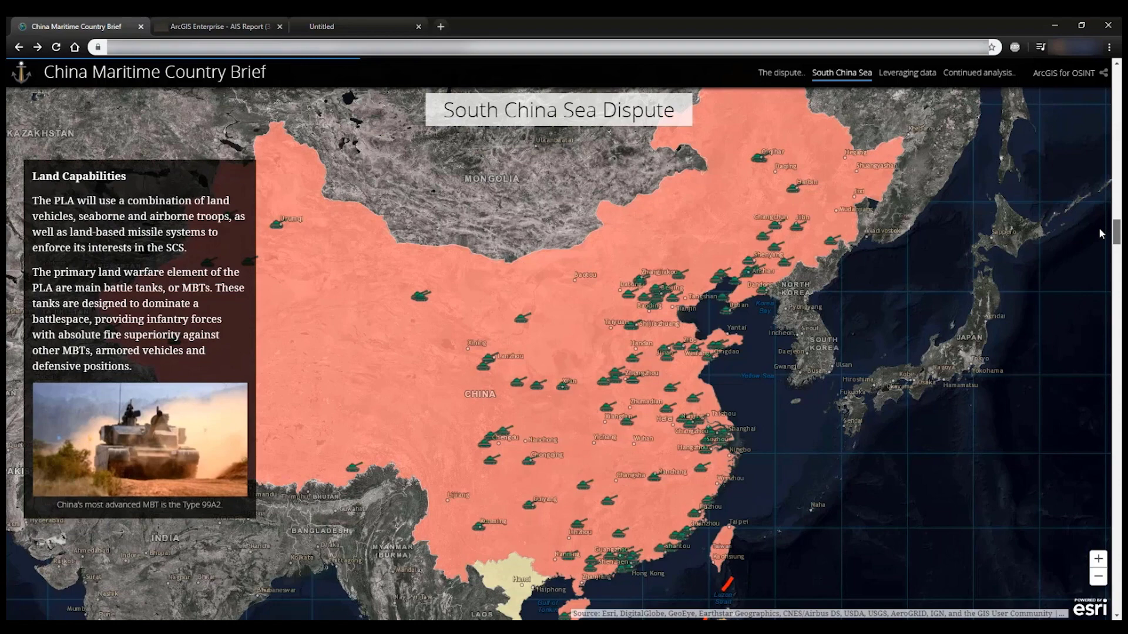
{"action": "scroll", "coordinate": [1099, 232], "scroll_direction": "down", "scroll_amount": 5}
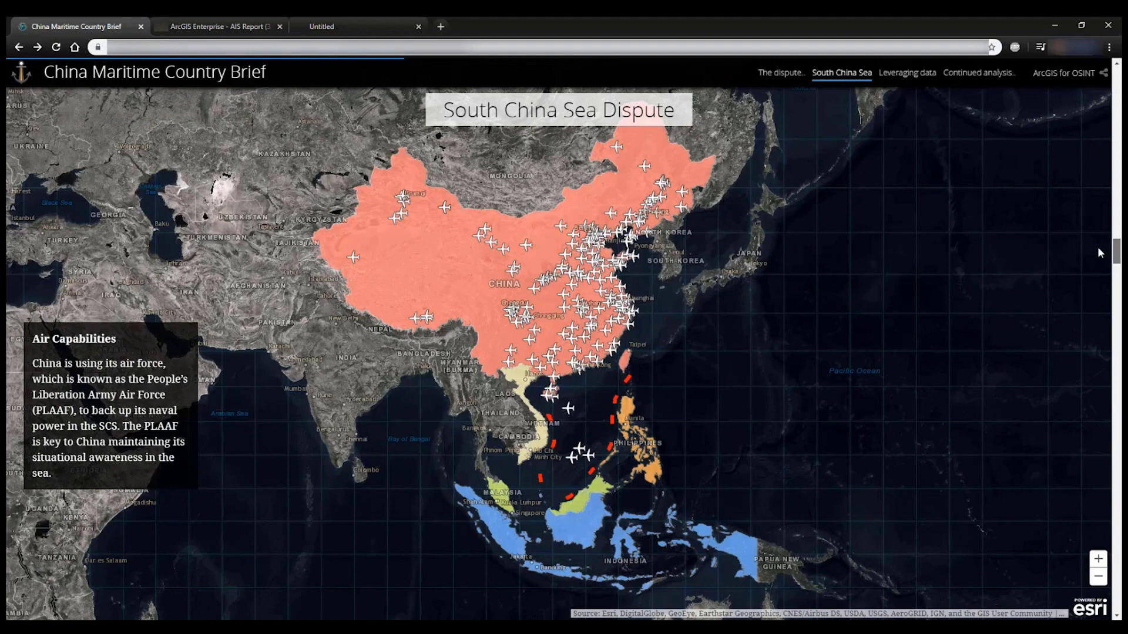
{"action": "scroll", "coordinate": [1101, 252], "scroll_direction": "down", "scroll_amount": 4}
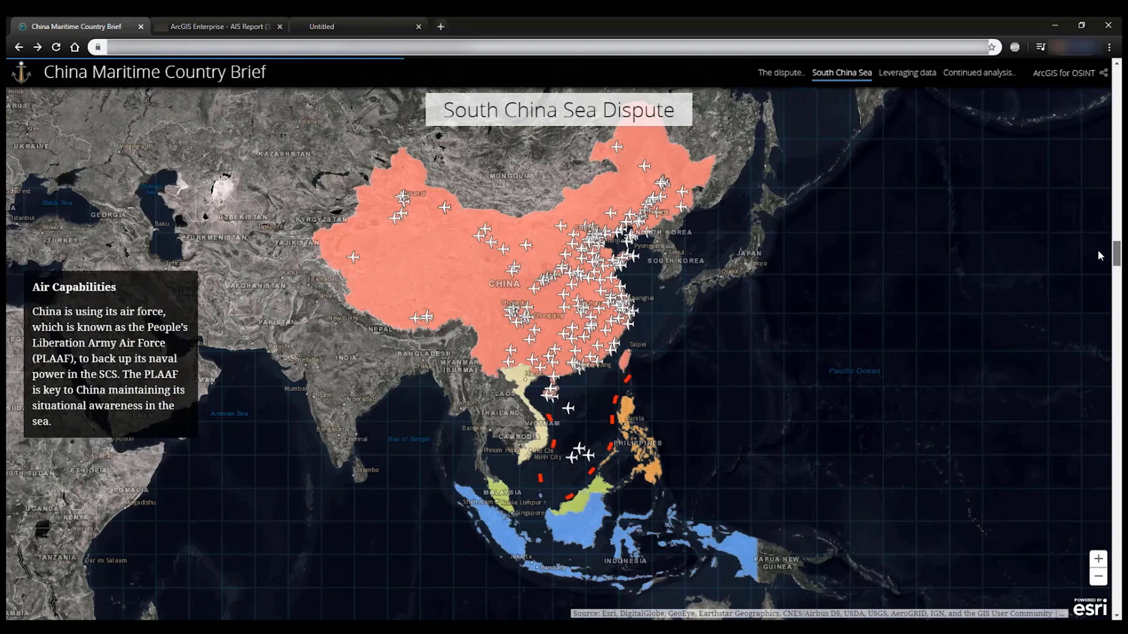
{"action": "scroll", "coordinate": [1093, 263], "scroll_direction": "down", "scroll_amount": 3}
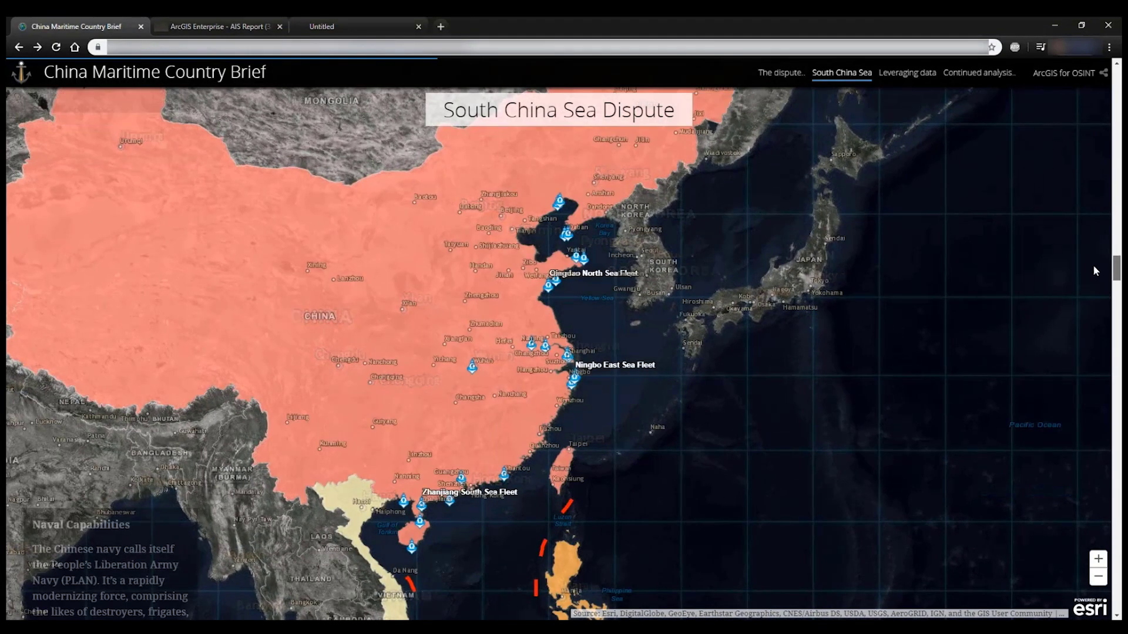
{"action": "scroll", "coordinate": [1092, 269], "scroll_direction": "down", "scroll_amount": 2}
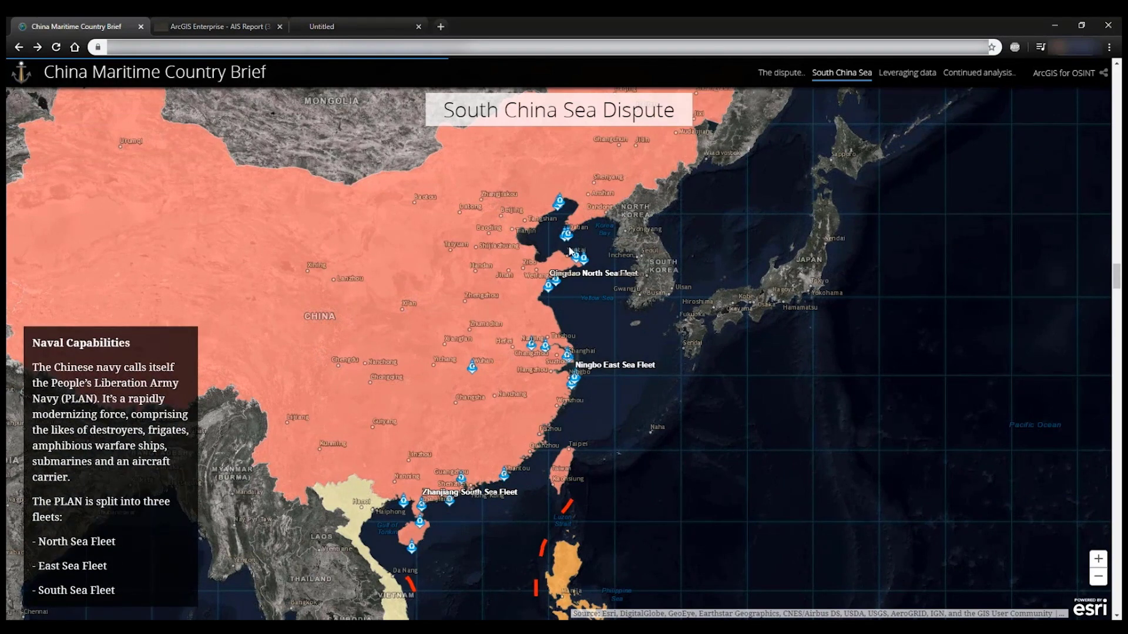
{"action": "left_click", "coordinate": [449, 501]}
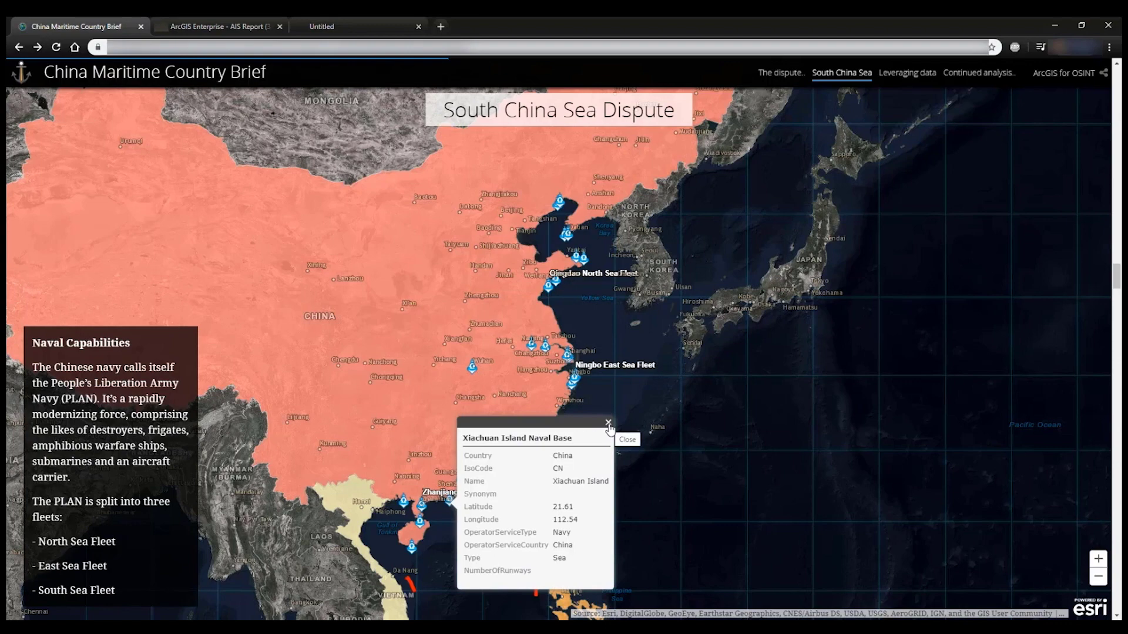
{"action": "left_click", "coordinate": [607, 423]}
Step: Examine the ship photos and specifications in the Blue Water Navy and Kuznetsov Aircraft Carrier sections
{"action": "left_click_drag", "start_coordinate": [1116, 286], "coordinate": [1103, 317]}
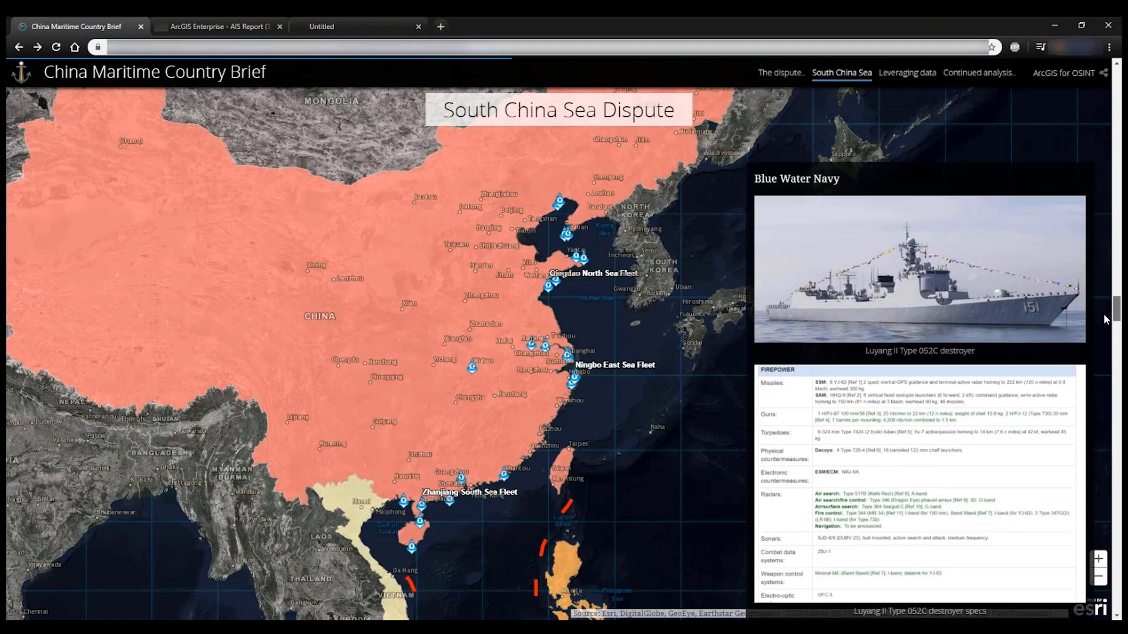
{"action": "scroll", "coordinate": [1102, 317], "scroll_direction": "down", "scroll_amount": 5}
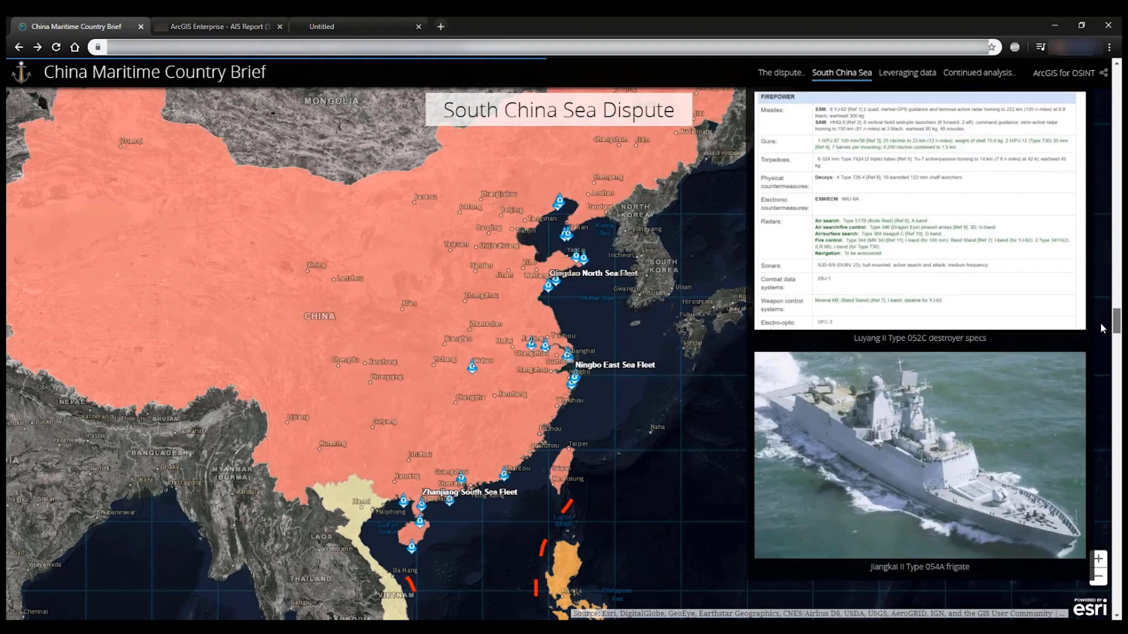
{"action": "scroll", "coordinate": [1101, 323], "scroll_direction": "down", "scroll_amount": 8}
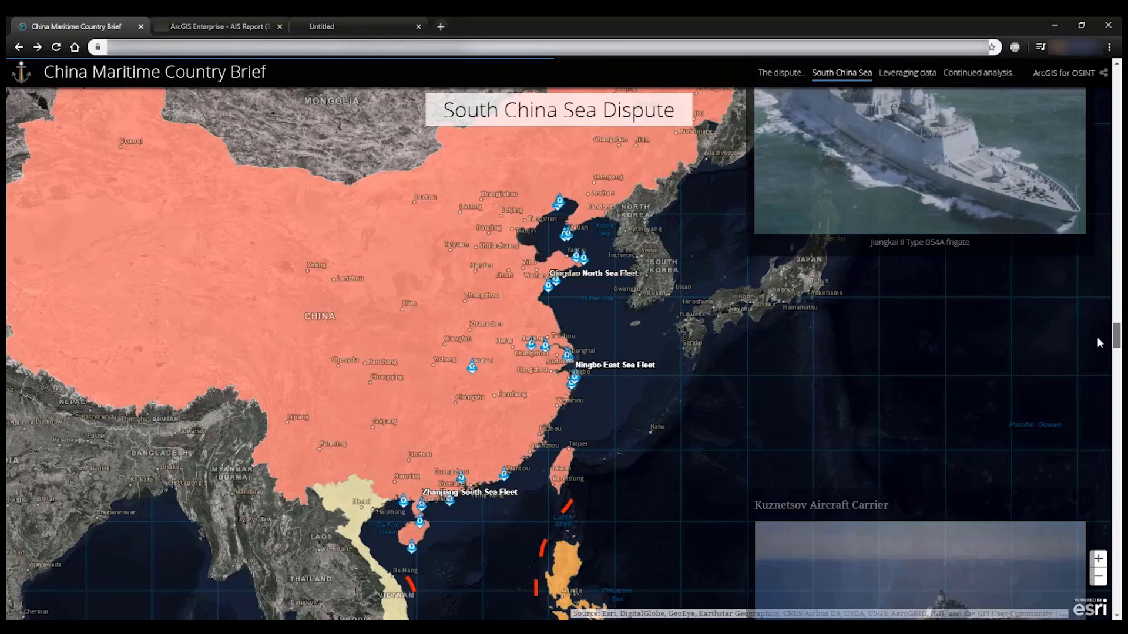
{"action": "scroll", "coordinate": [1094, 353], "scroll_direction": "down", "scroll_amount": 5}
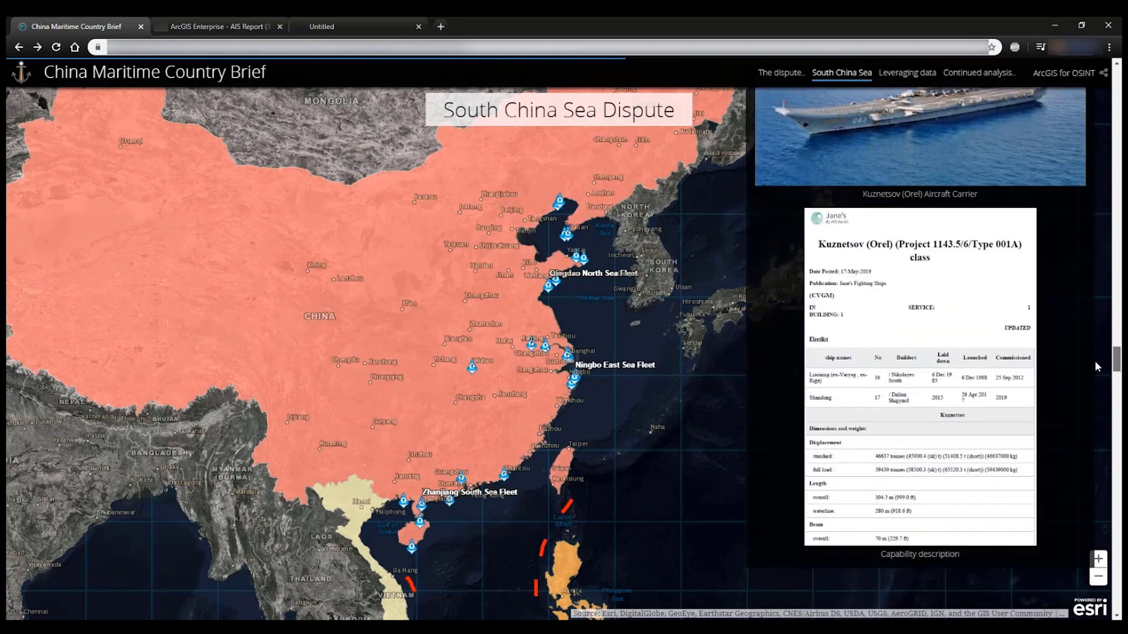
Step: Go to the Chinese military units charts and inspect the Zhanjiang sea location on the map
{"action": "scroll", "coordinate": [1094, 361], "scroll_direction": "down", "scroll_amount": 6}
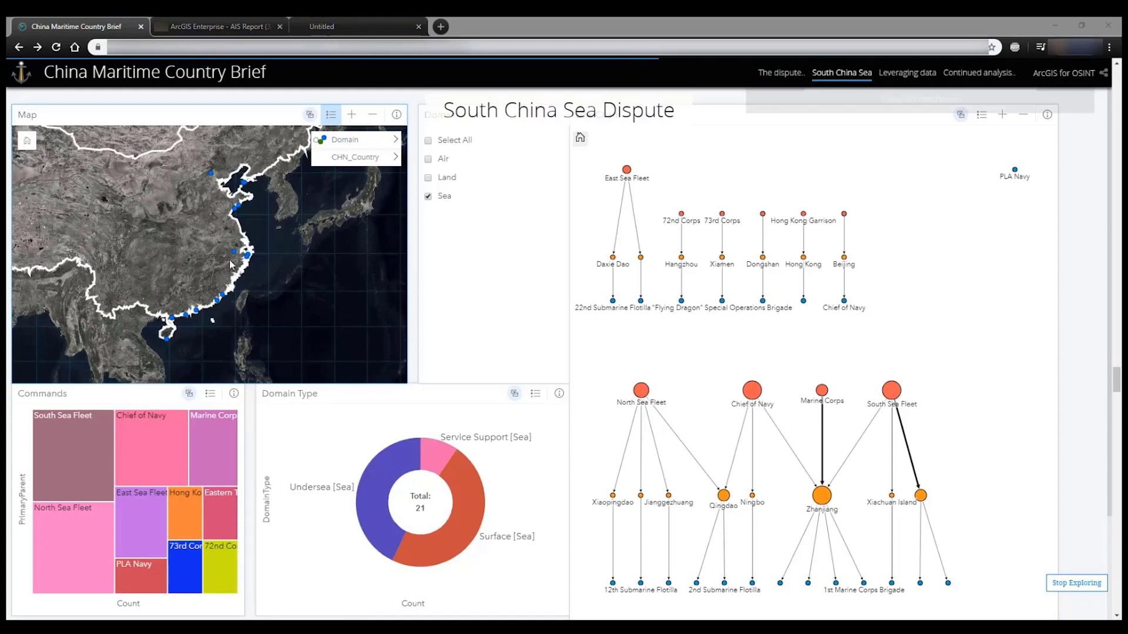
{"action": "left_click", "coordinate": [171, 317]}
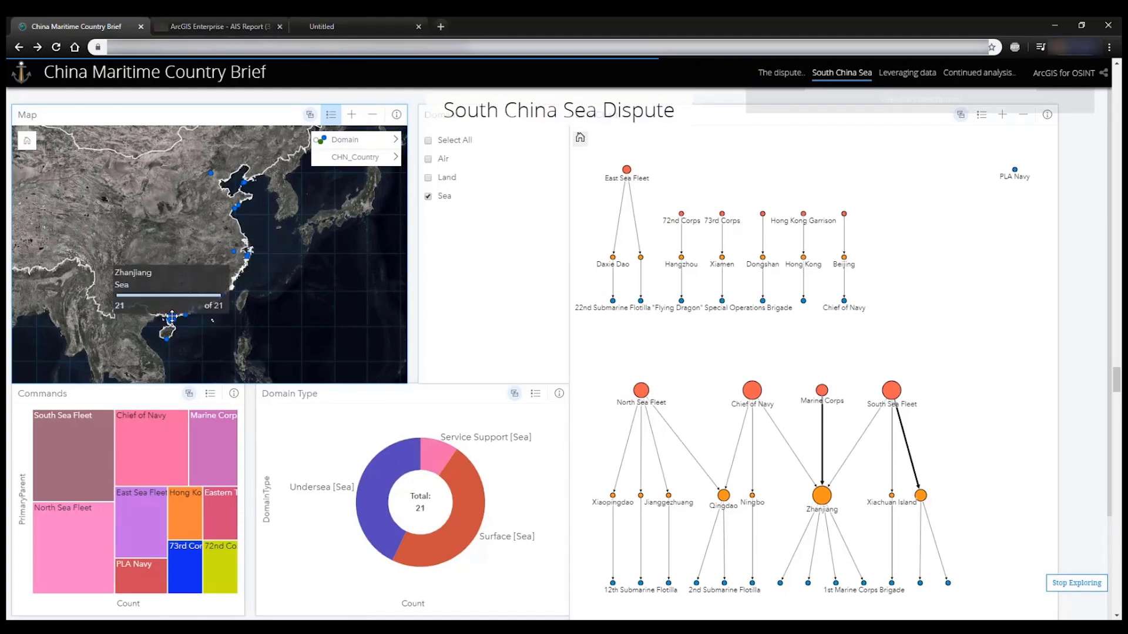
{"action": "left_click", "coordinate": [170, 317]}
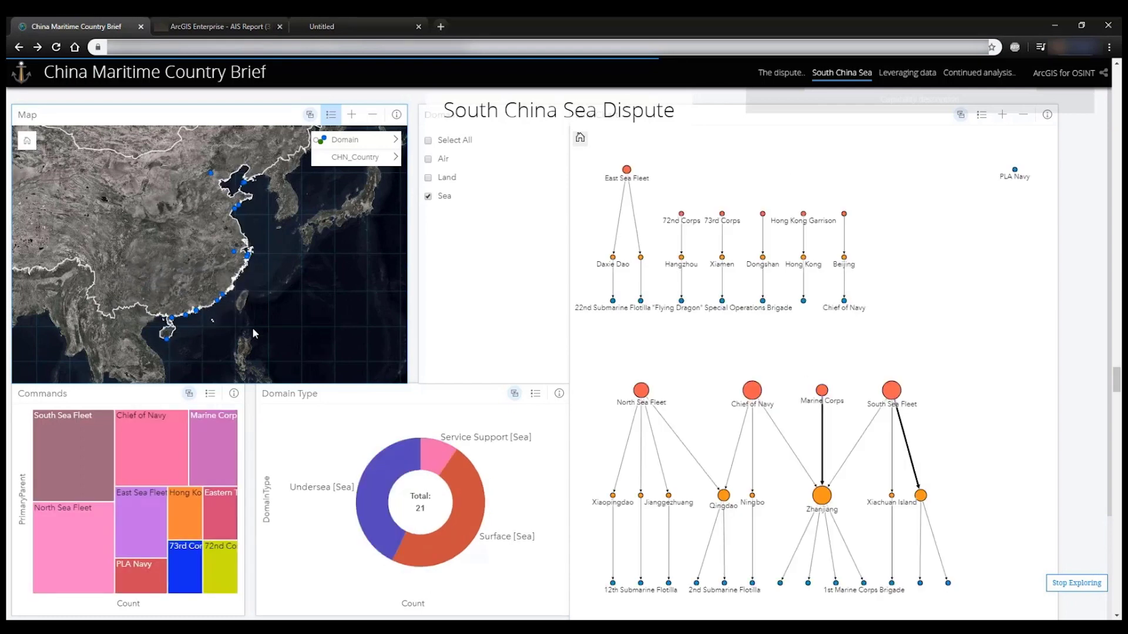
Step: Filter the charts to the South Sea Fleet and isolate Yulin-Sanya with its submarine units in the link chart
{"action": "left_click", "coordinate": [90, 445]}
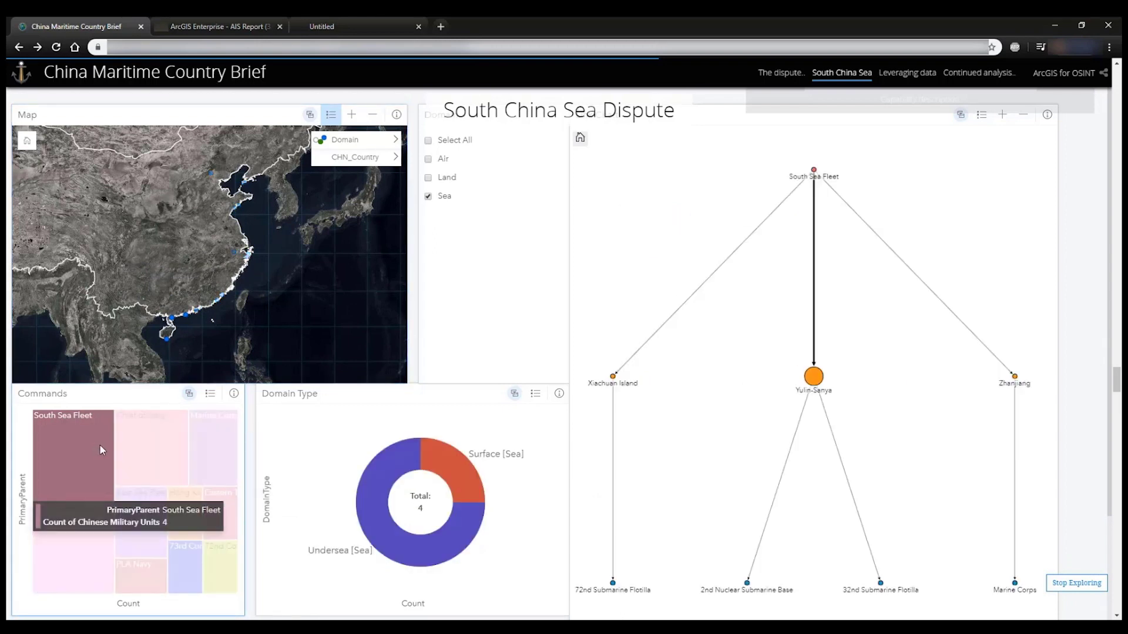
{"action": "mouse_move", "coordinate": [369, 492]}
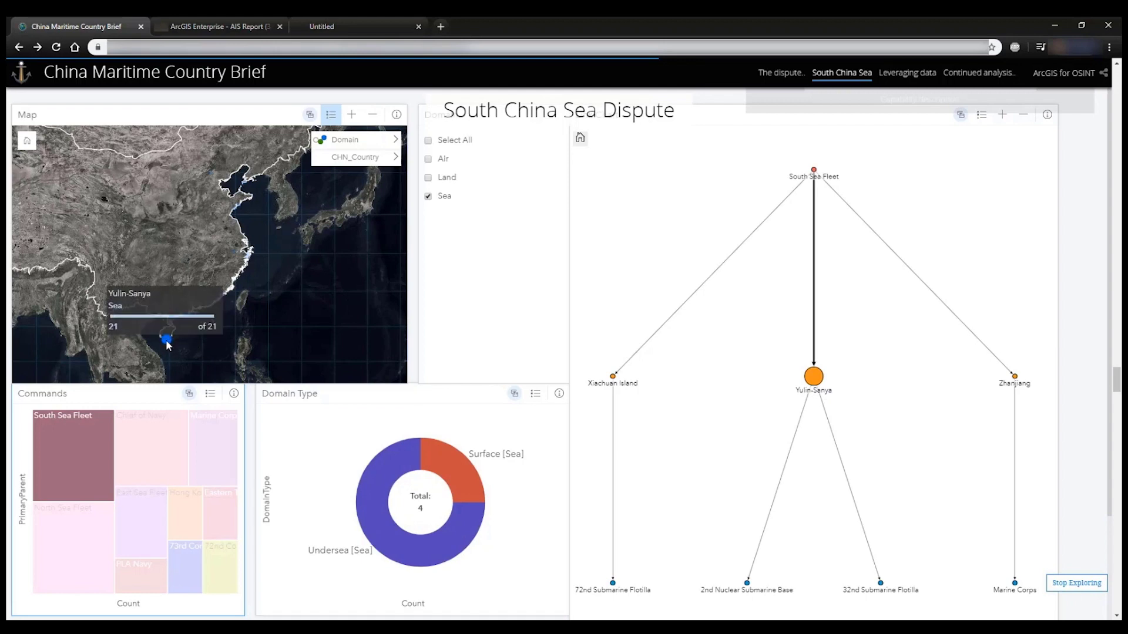
{"action": "left_click", "coordinate": [814, 376]}
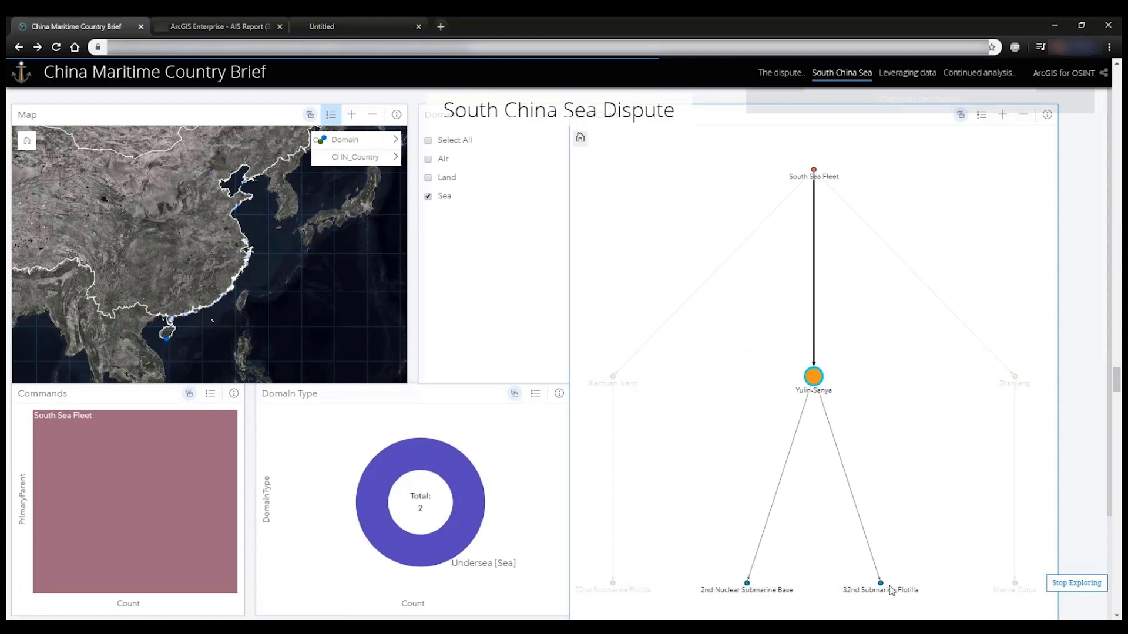
{"action": "mouse_move", "coordinate": [880, 583]}
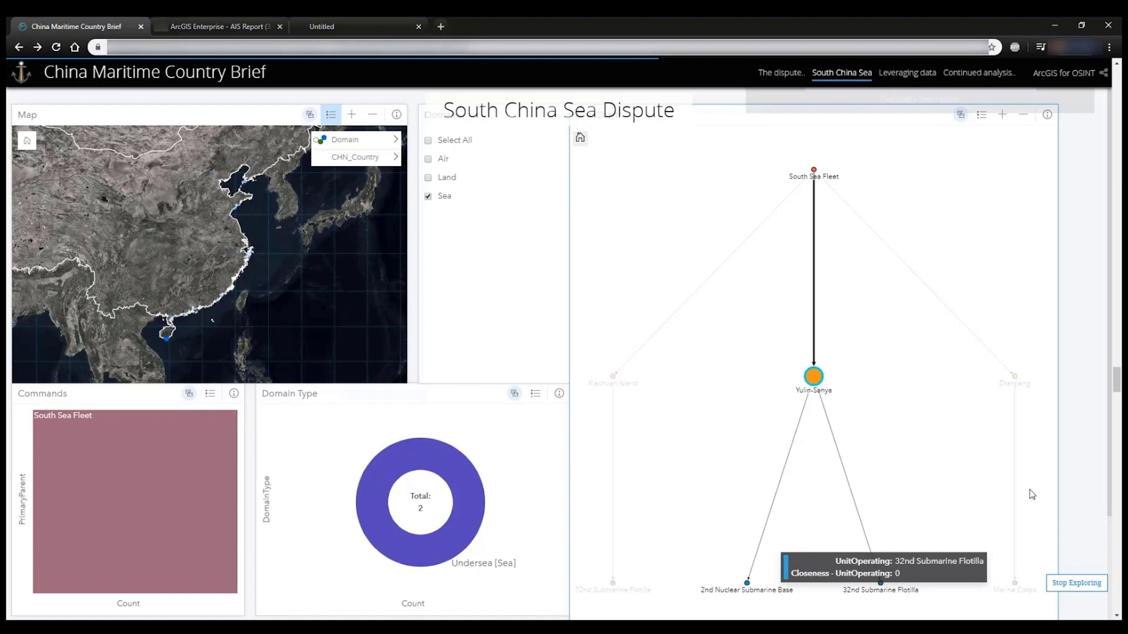
Step: Go to the underground submarine base section and take a closer look at the Sanya base piers in the imagery
{"action": "left_click_drag", "start_coordinate": [1116, 382], "coordinate": [1116, 418]}
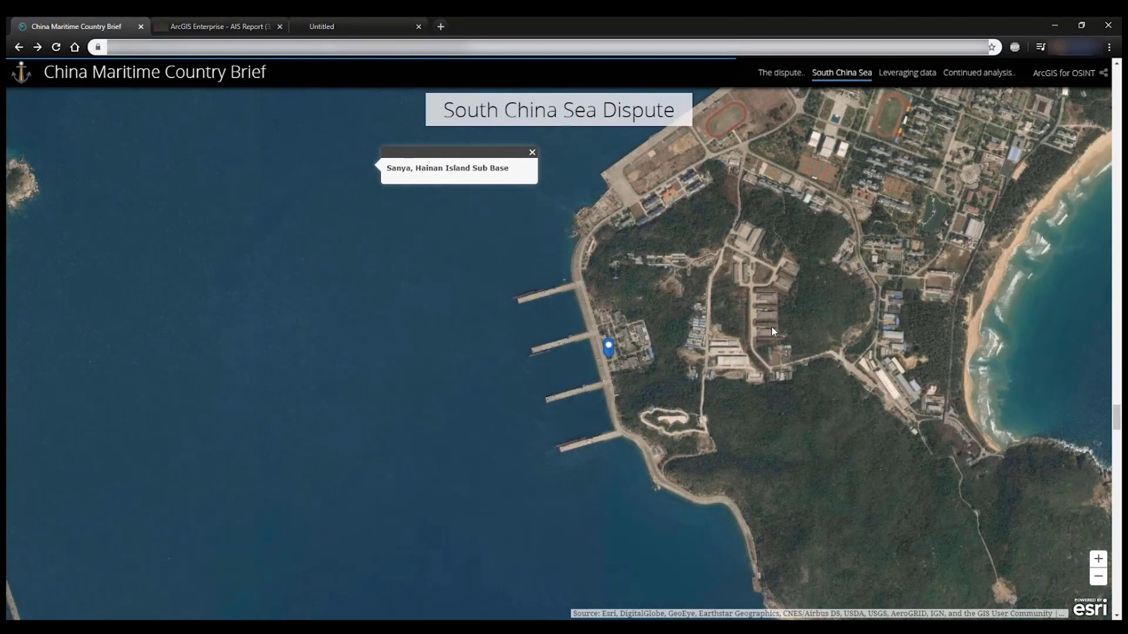
{"action": "scroll", "coordinate": [771, 326], "scroll_direction": "down", "scroll_amount": 2}
{"action": "scroll", "coordinate": [746, 330], "scroll_direction": "down", "scroll_amount": 3}
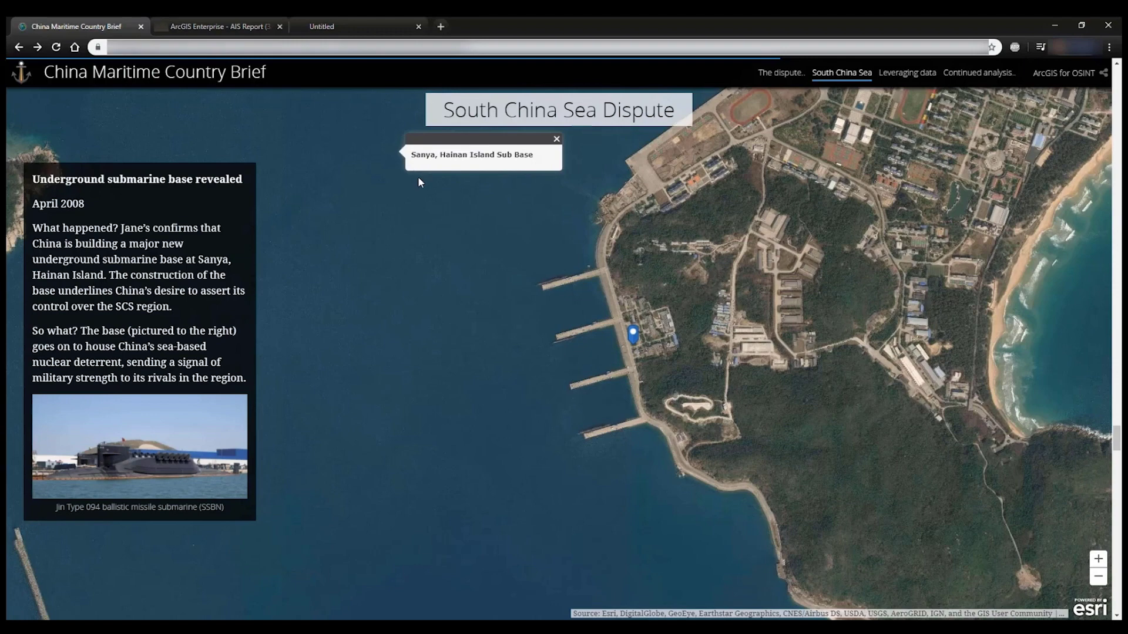
{"action": "double_click", "coordinate": [579, 377]}
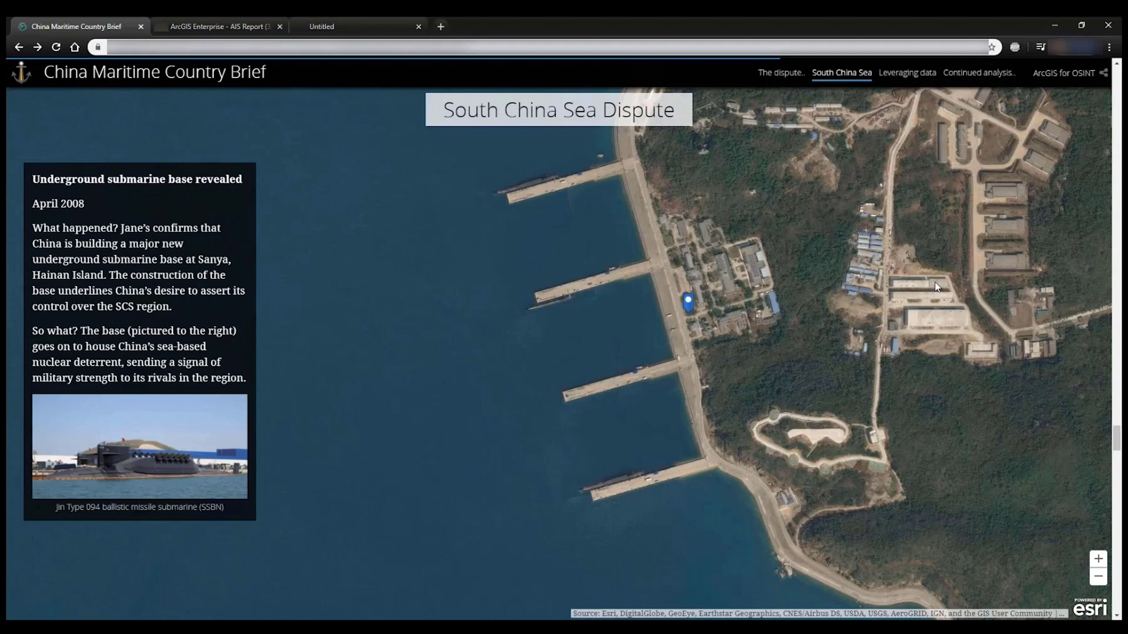
Step: Filter the Regional Maritime Picture reports by the Government Instability activity and clear that filter
{"action": "scroll", "coordinate": [937, 287], "scroll_direction": "down", "scroll_amount": 6}
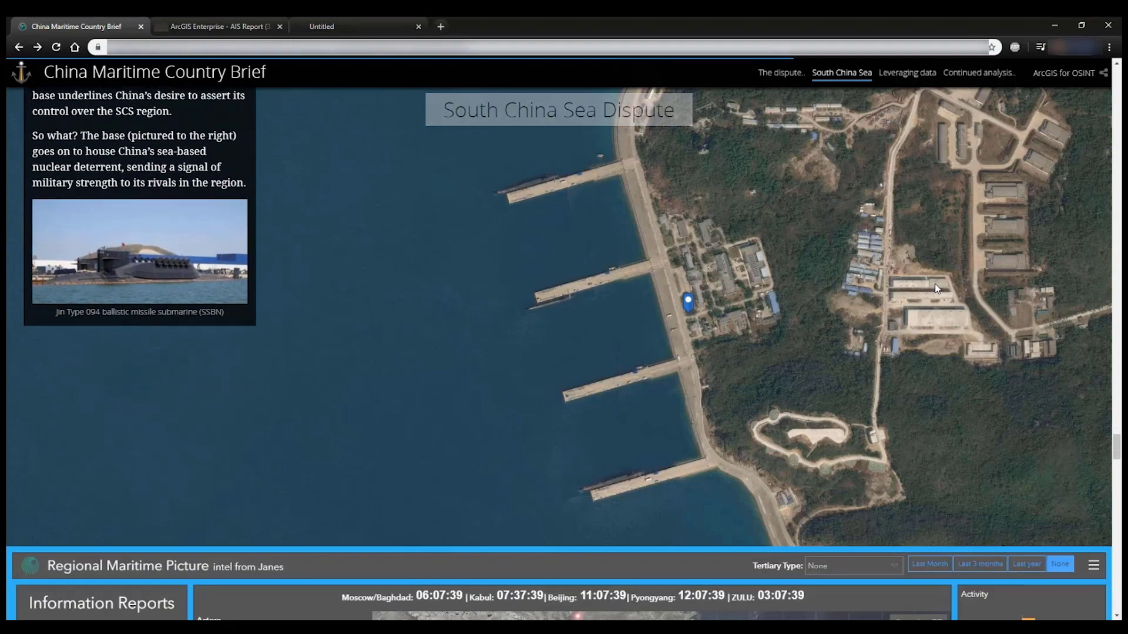
{"action": "scroll", "coordinate": [1003, 214], "scroll_direction": "down", "scroll_amount": 4}
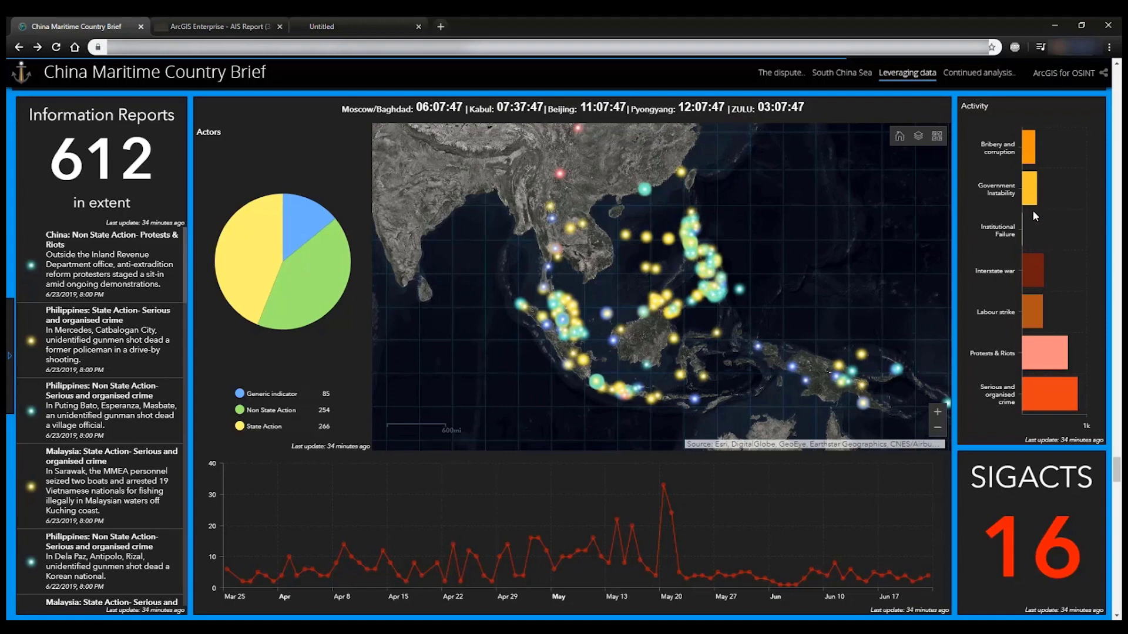
{"action": "mouse_move", "coordinate": [1033, 197]}
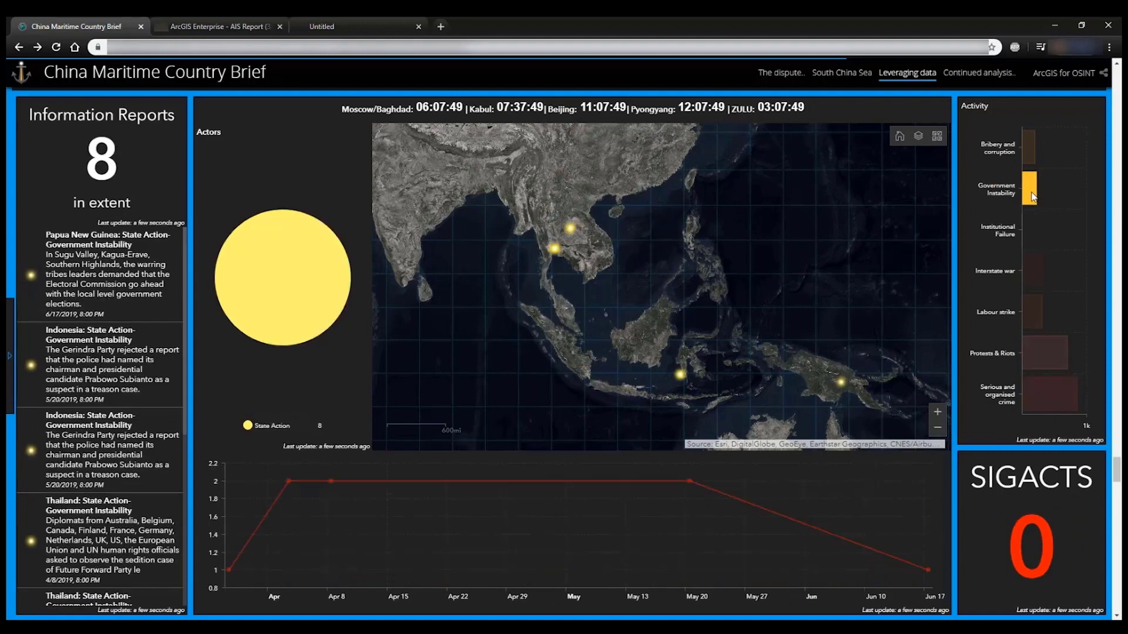
{"action": "left_click", "coordinate": [1033, 197]}
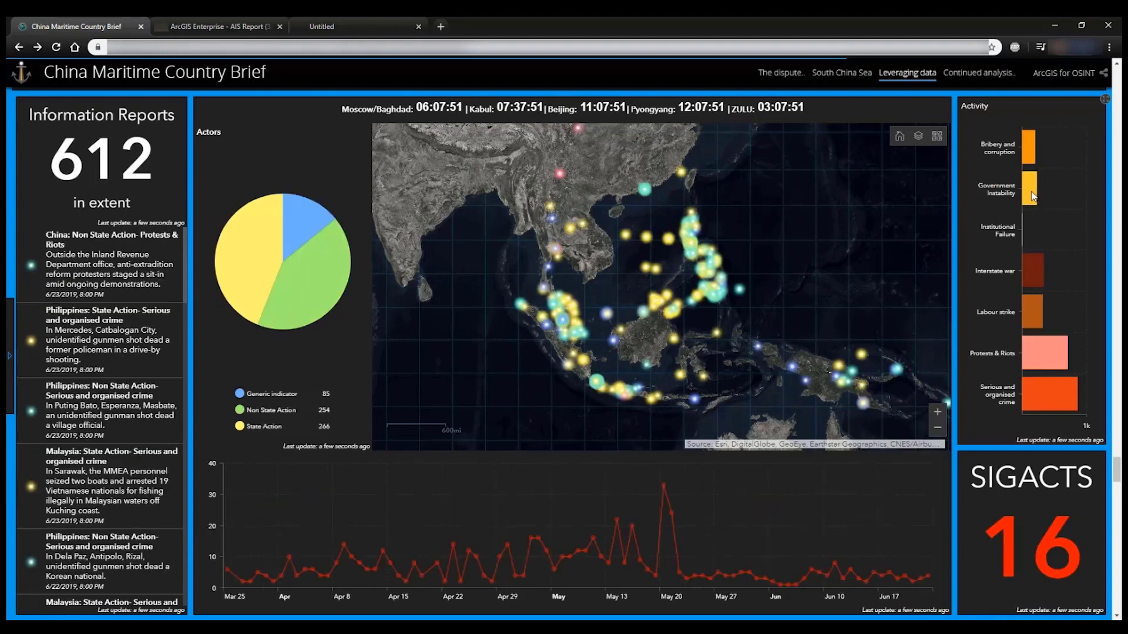
Step: View the information reports for Non State Action and for State Action in the Actors chart
{"action": "left_click", "coordinate": [314, 267]}
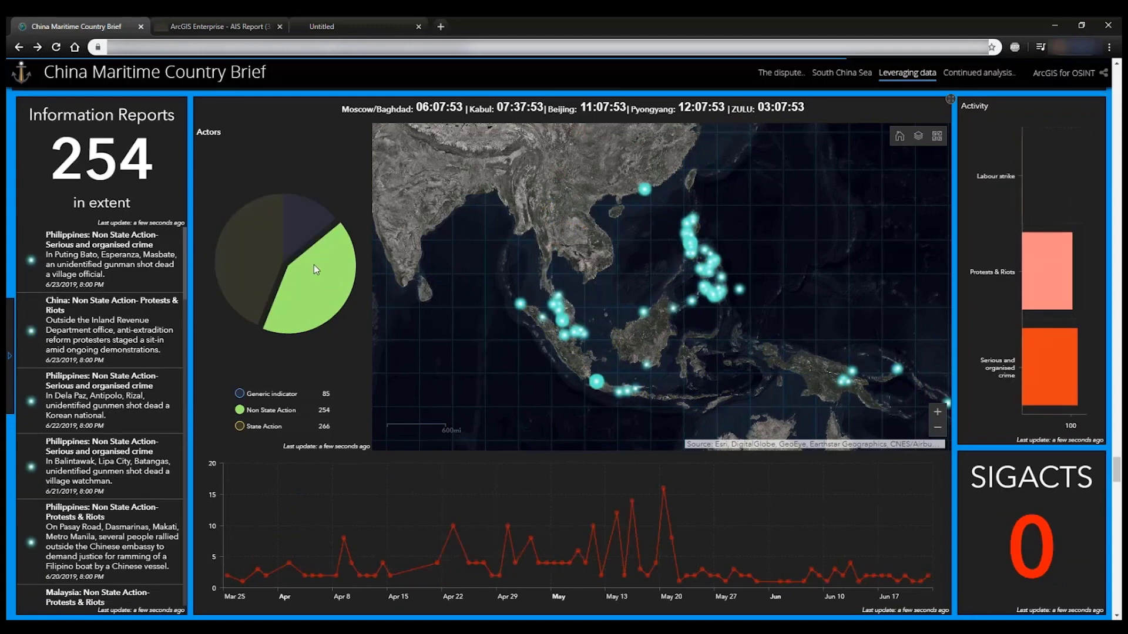
{"action": "left_click", "coordinate": [249, 257]}
{"action": "left_click", "coordinate": [251, 260]}
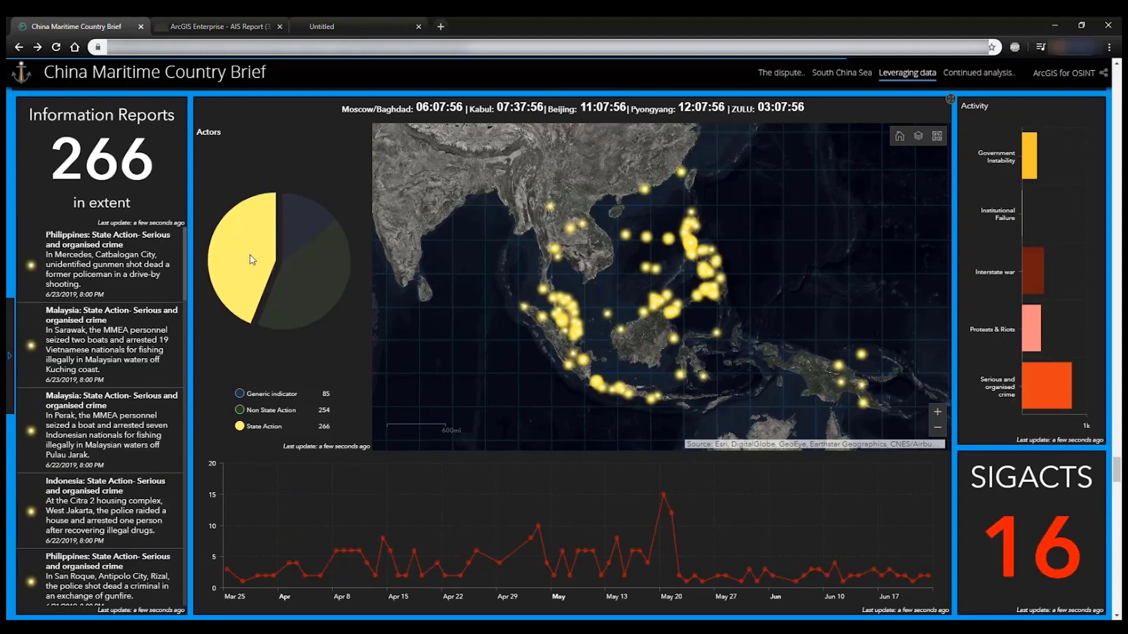
Step: View the reports for the May 20 peak in the timeline chart and clear the date selection
{"action": "left_click", "coordinate": [662, 485]}
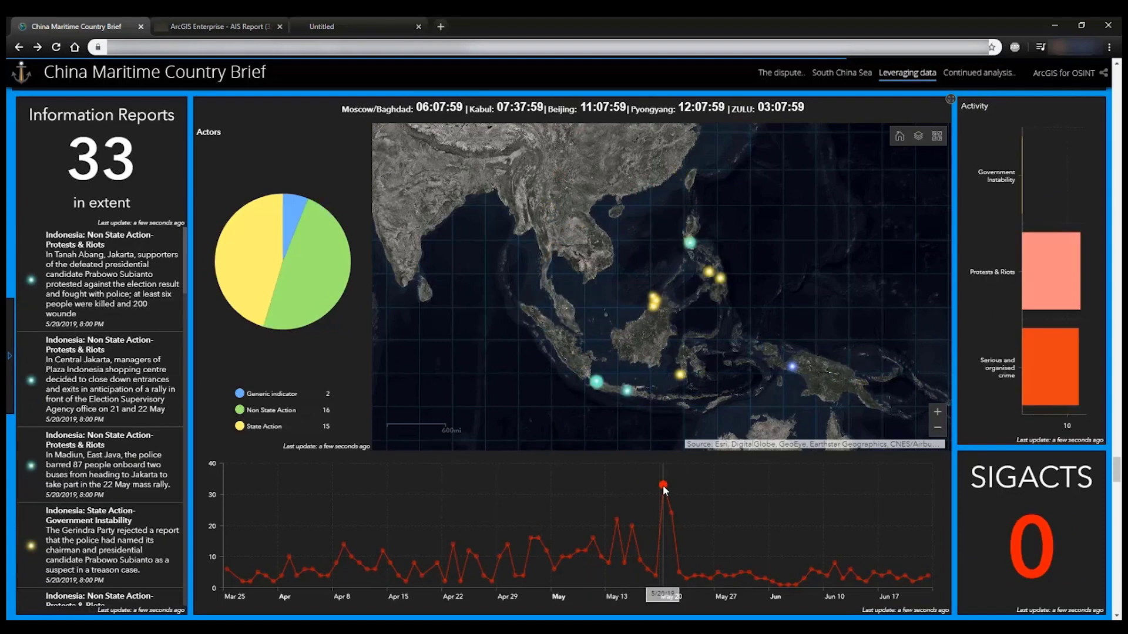
{"action": "left_click", "coordinate": [662, 485]}
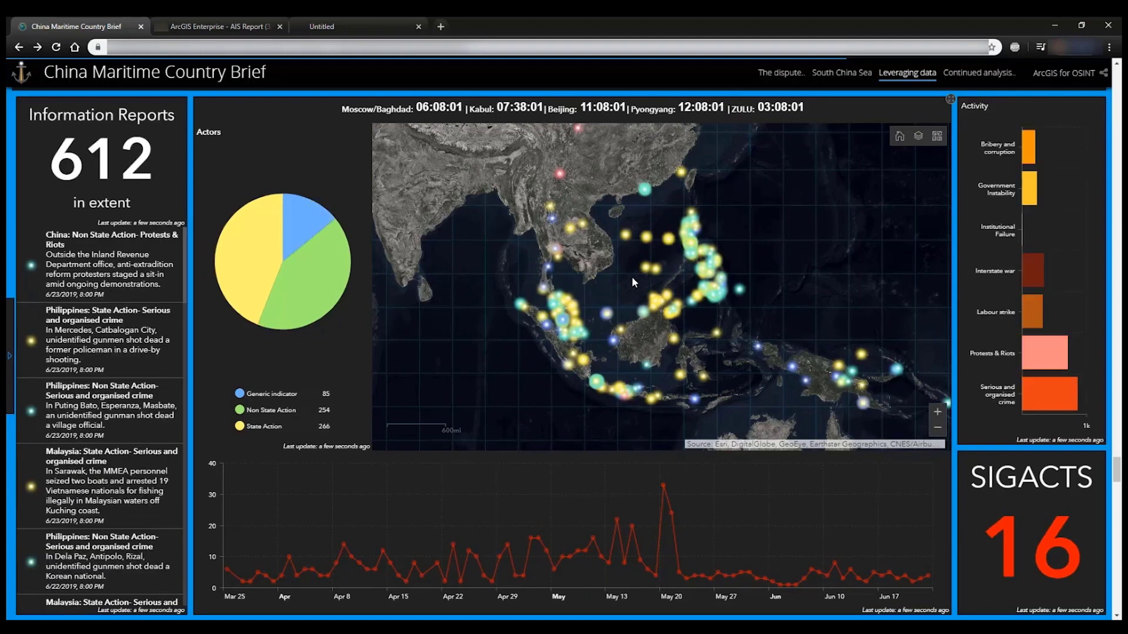
Step: Focus the dashboard map on the South China Sea and open the interstate war report plotted off Vietnam's coast
{"action": "left_click_drag", "start_coordinate": [609, 218], "coordinate": [682, 260]}
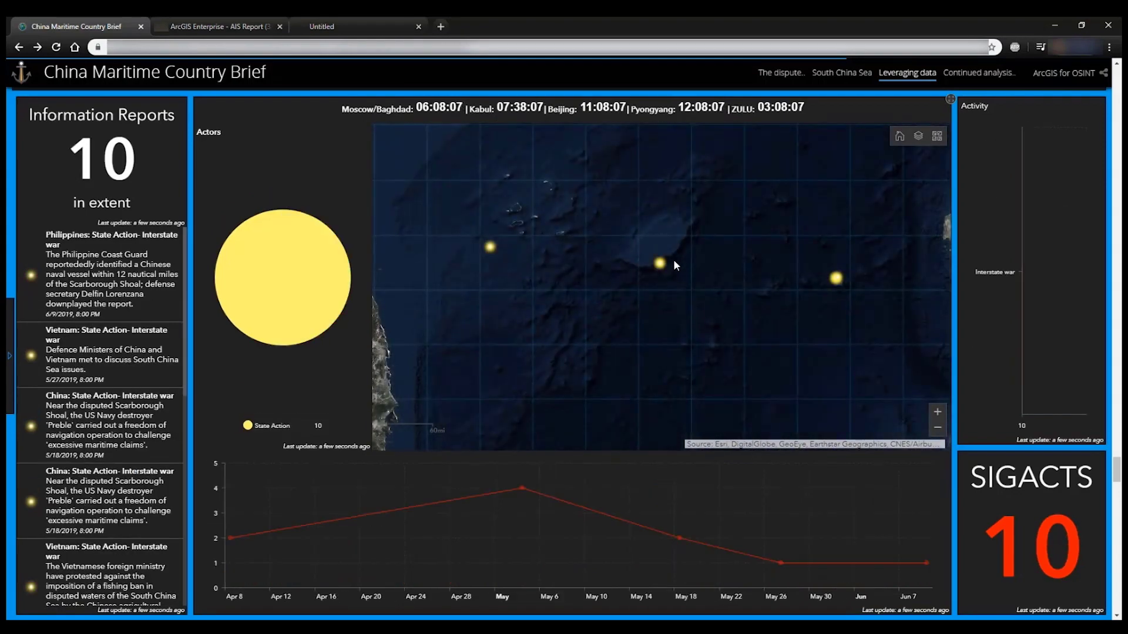
{"action": "left_click_drag", "start_coordinate": [646, 204], "coordinate": [742, 225]}
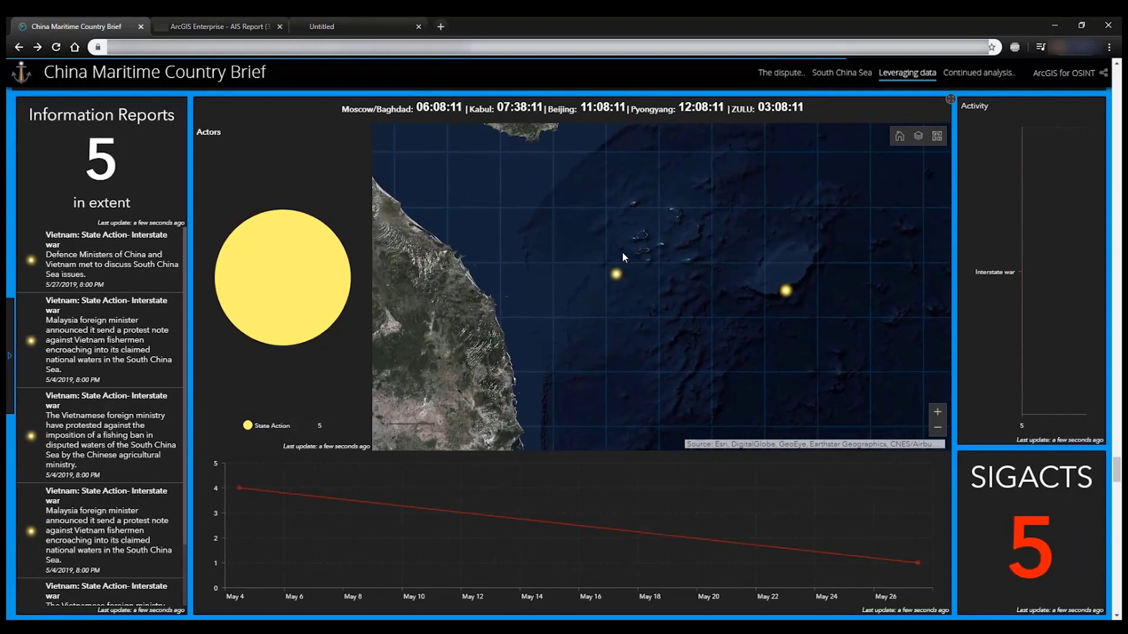
{"action": "left_click", "coordinate": [615, 274]}
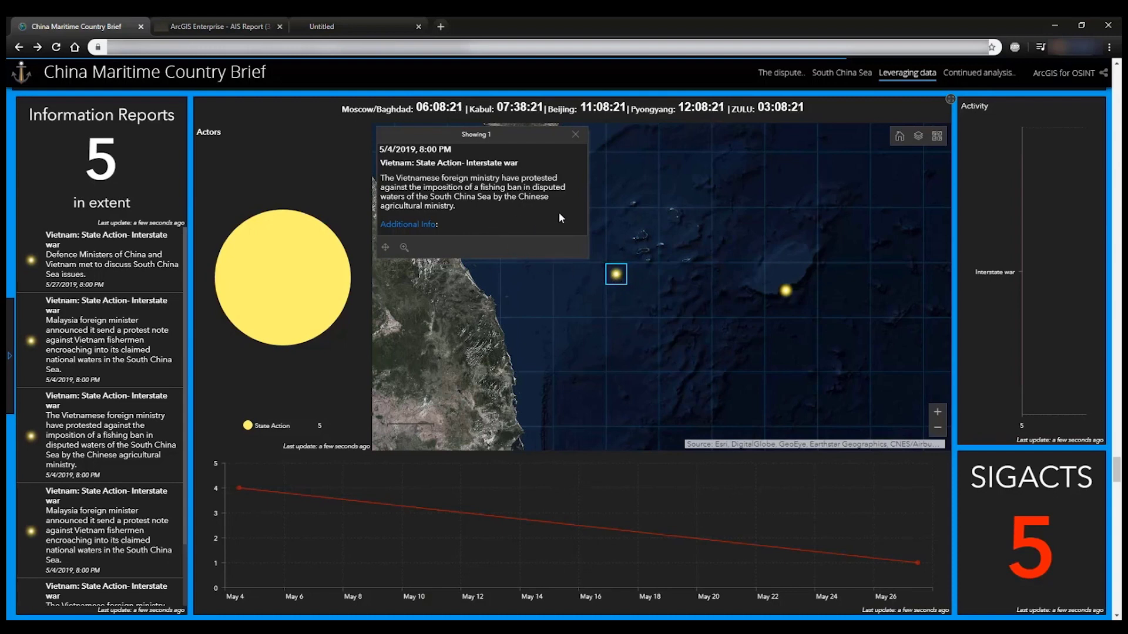
Step: Read the Chinese Maritime militia section and its ship-tracking passage, continuing to the Continued analysis map
{"action": "left_click_drag", "start_coordinate": [1117, 472], "coordinate": [1107, 520]}
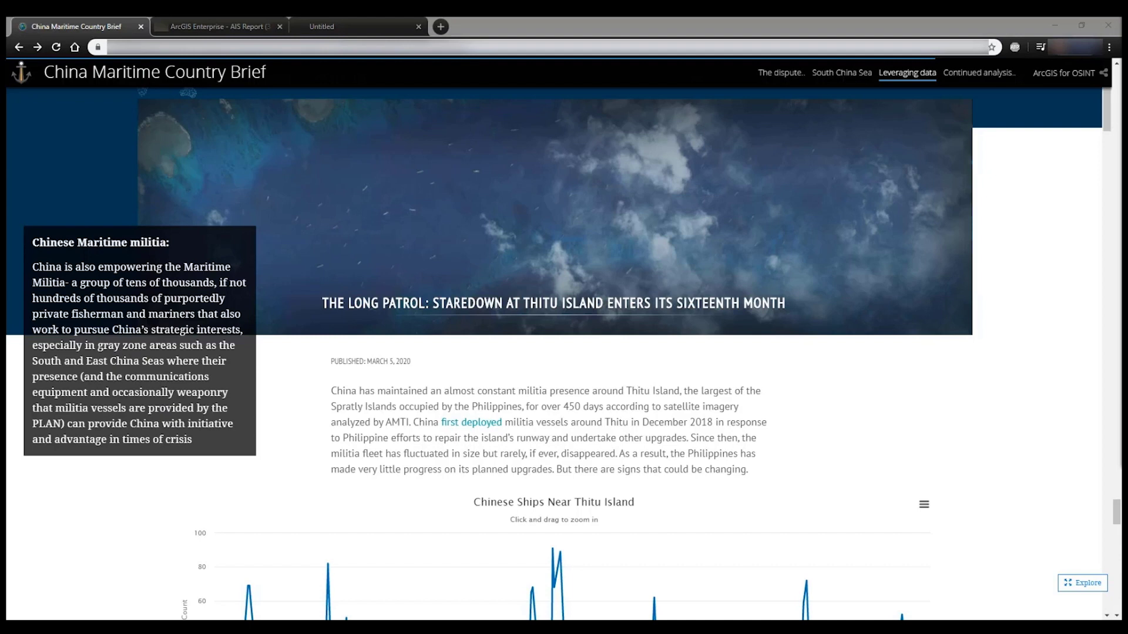
{"action": "left_click", "coordinate": [247, 297]}
{"action": "scroll", "coordinate": [246, 298], "scroll_direction": "down", "scroll_amount": 1}
{"action": "scroll", "coordinate": [246, 290], "scroll_direction": "down", "scroll_amount": 2}
{"action": "scroll", "coordinate": [242, 284], "scroll_direction": "down", "scroll_amount": 1}
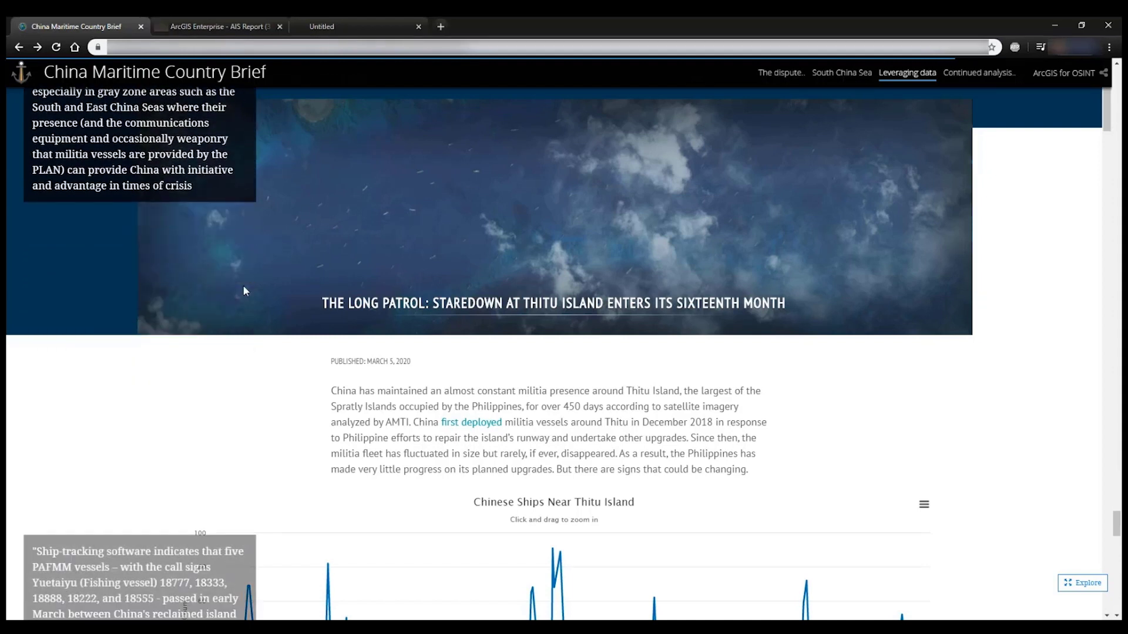
{"action": "scroll", "coordinate": [244, 290], "scroll_direction": "down", "scroll_amount": 3}
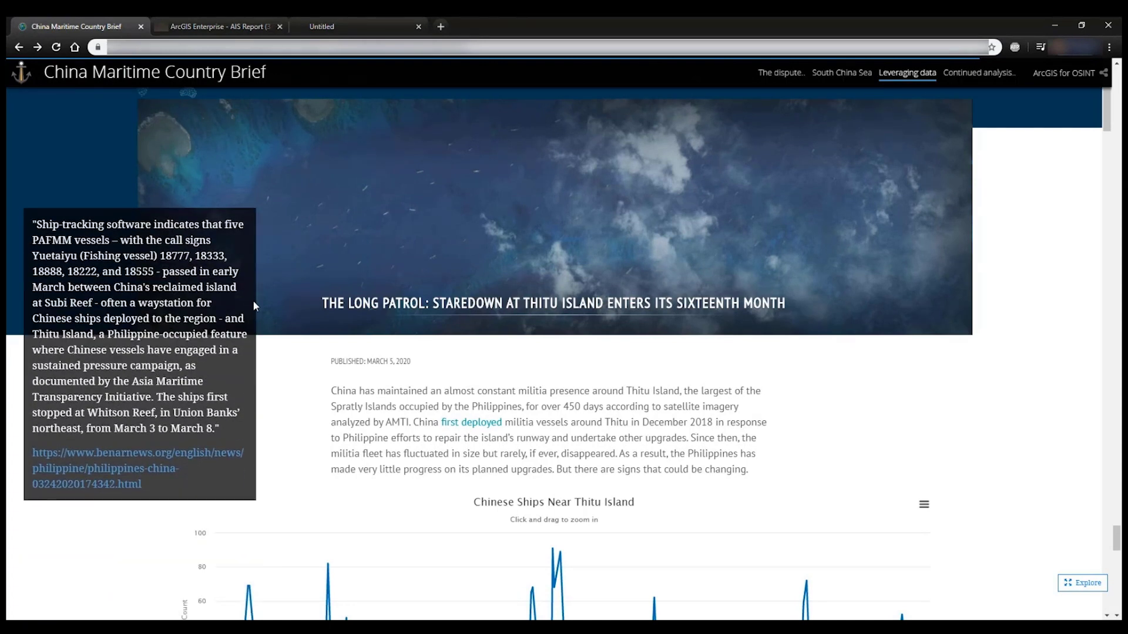
{"action": "scroll", "coordinate": [252, 301], "scroll_direction": "down", "scroll_amount": 3}
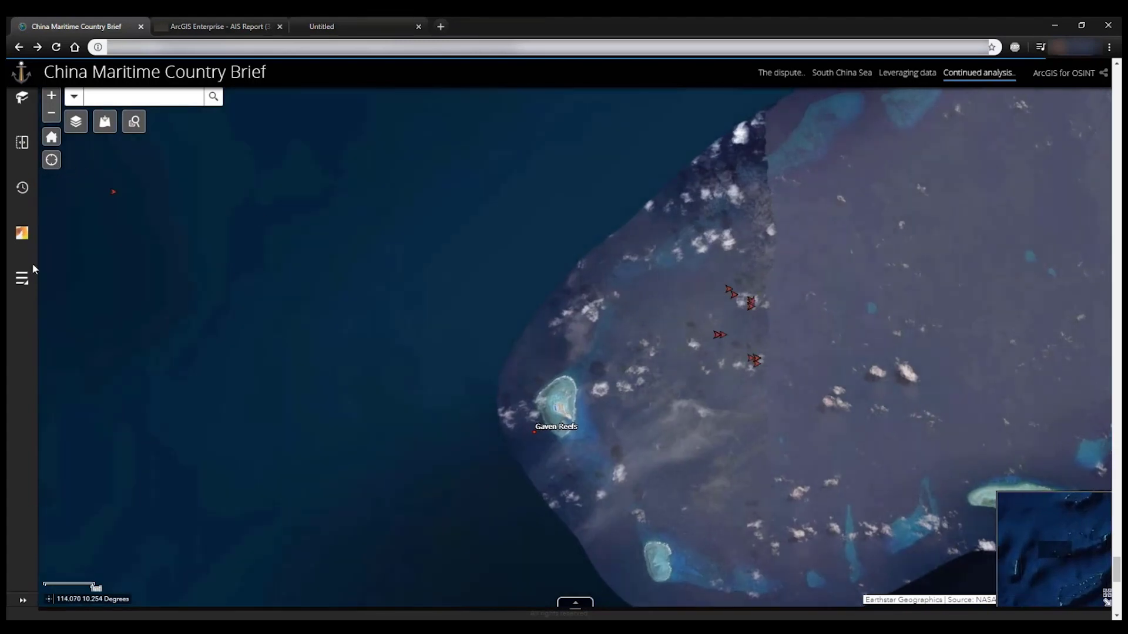
Step: Select the vessel points northeast of Gaven Reefs and review the selected spire_enhance_bds_1month records in the attribute table
{"action": "left_click", "coordinate": [22, 278]}
{"action": "left_click", "coordinate": [118, 107]}
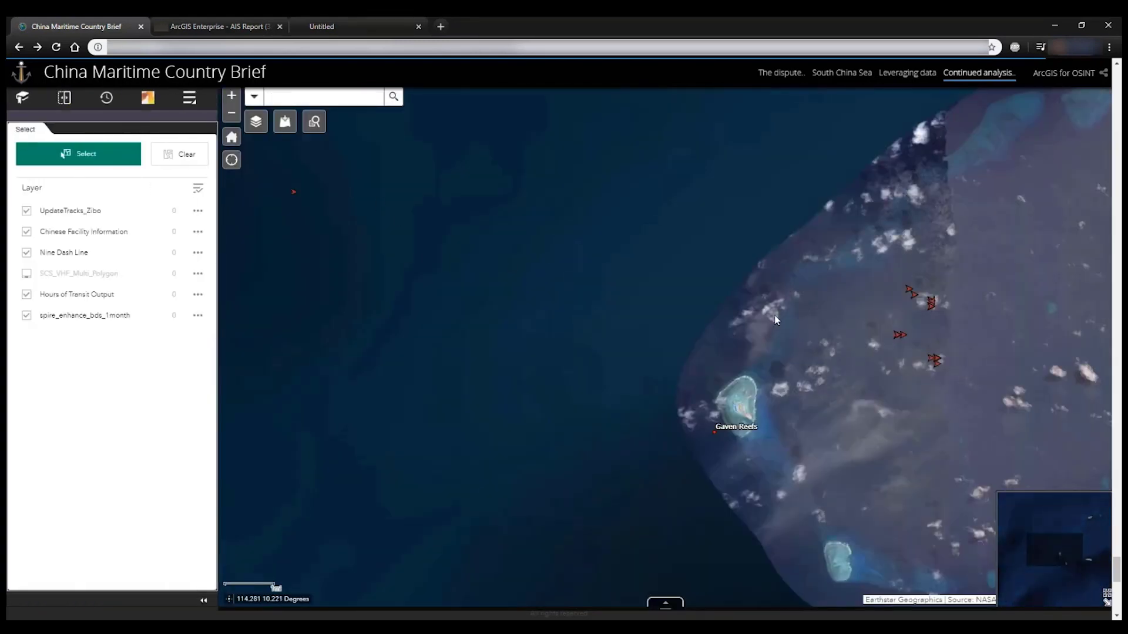
{"action": "left_click", "coordinate": [83, 153]}
{"action": "left_click_drag", "start_coordinate": [839, 252], "coordinate": [989, 410]}
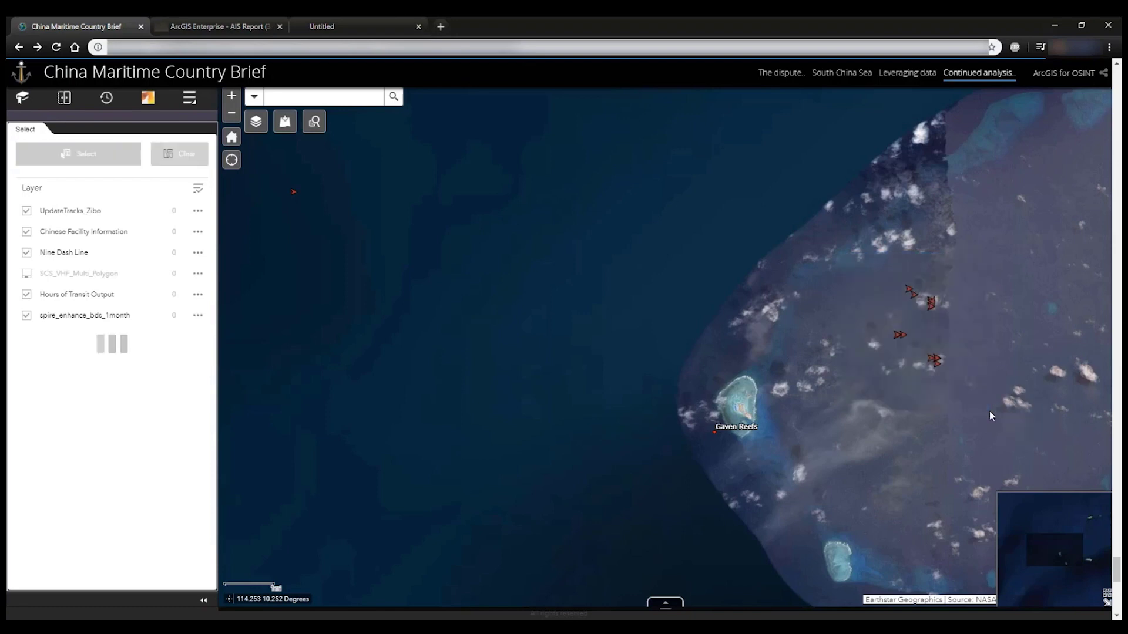
{"action": "left_click", "coordinate": [198, 316]}
{"action": "left_click", "coordinate": [141, 550]}
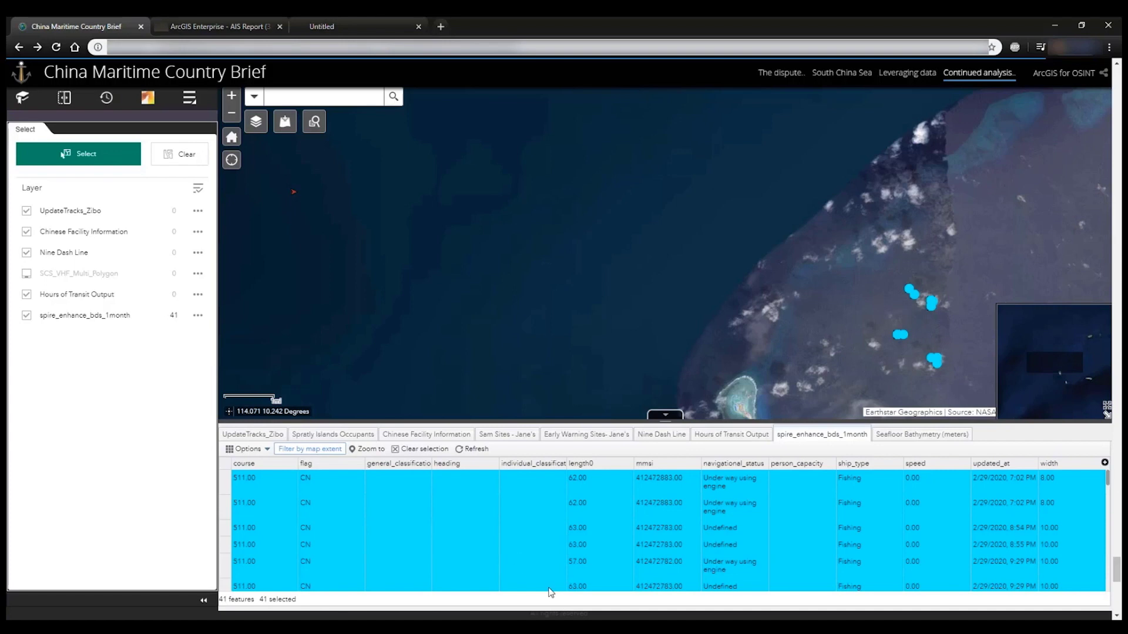
{"action": "left_click", "coordinate": [665, 417]}
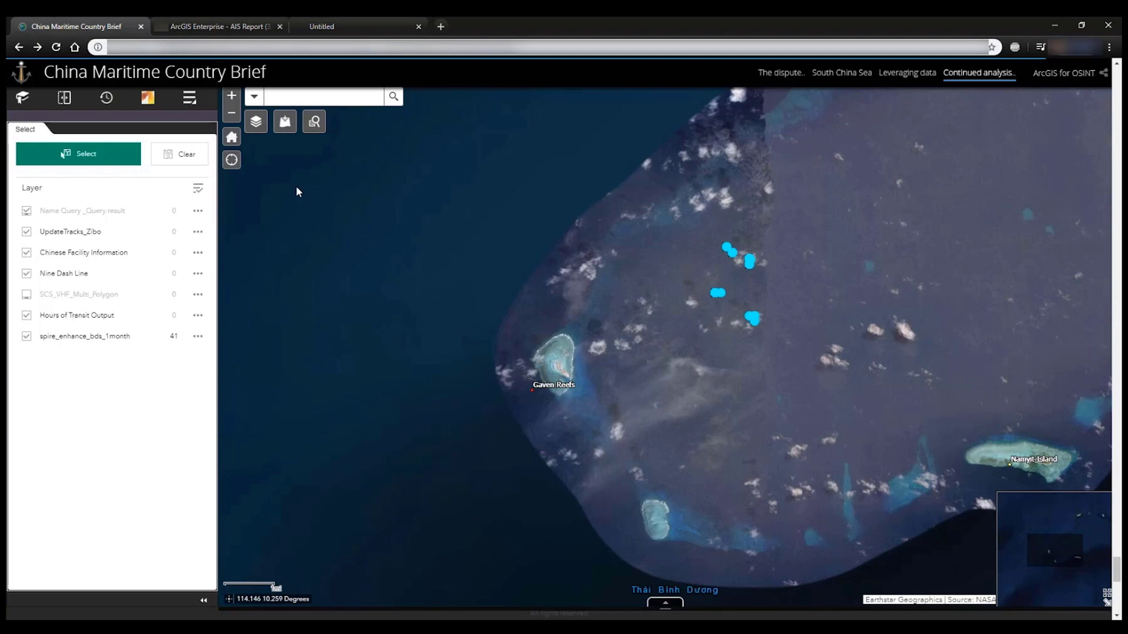
Step: Run the Name Query for vessels whose name contains YUETAIYU18333
{"action": "left_click", "coordinate": [314, 122]}
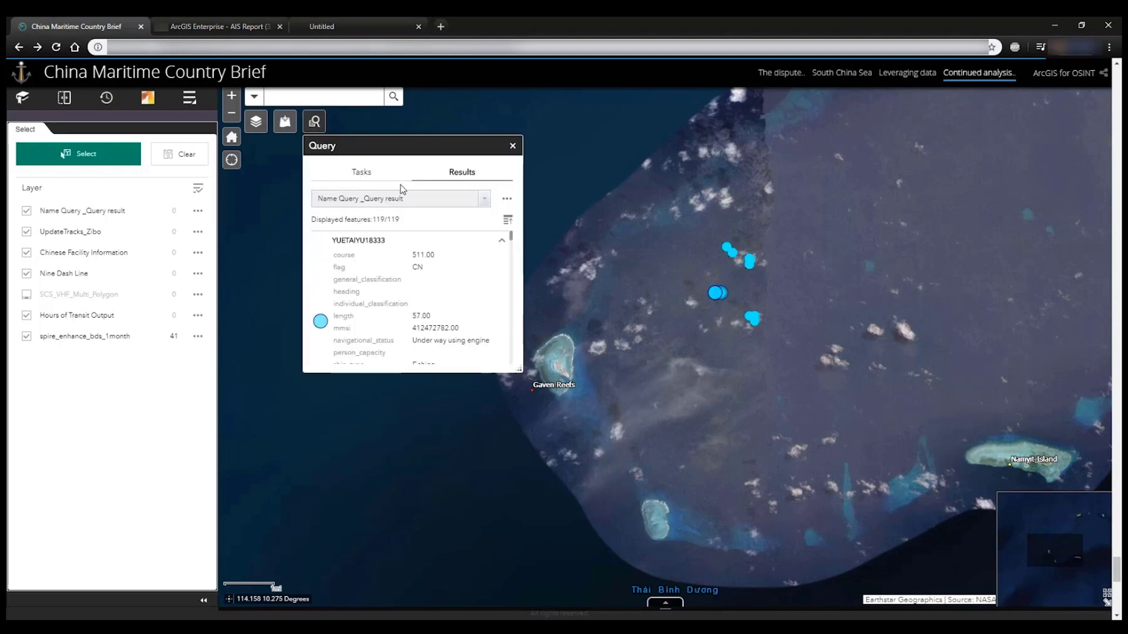
{"action": "left_click", "coordinate": [366, 171]}
{"action": "left_click", "coordinate": [403, 243]}
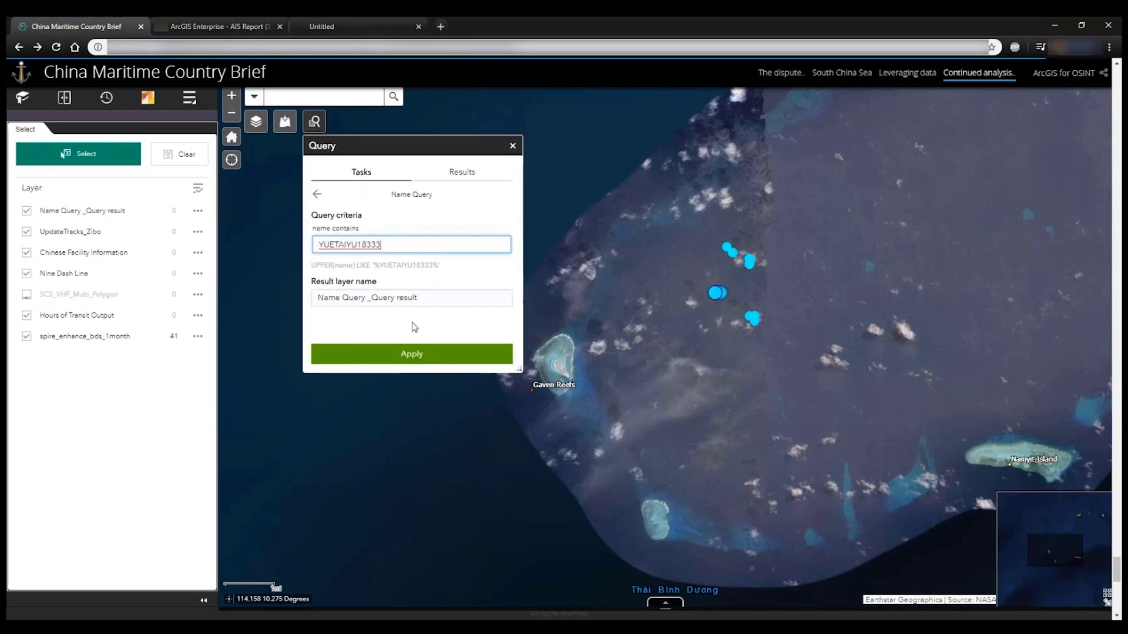
{"action": "left_click", "coordinate": [412, 356]}
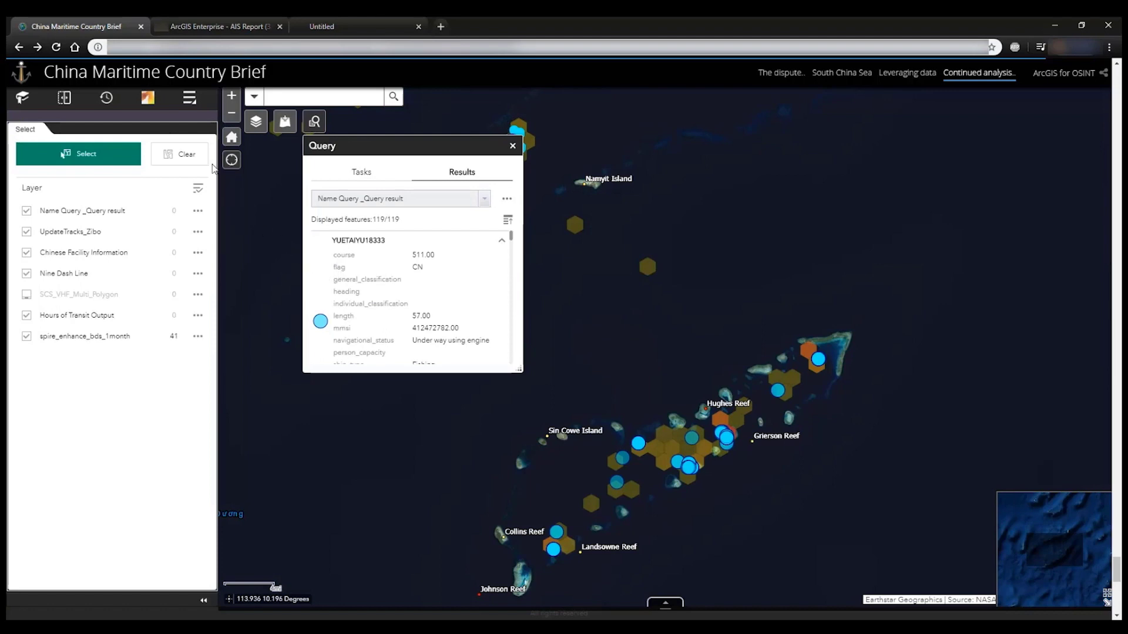
Step: Add the Reconstructed_Tracks_YUETAIYU18333 layer from My Content to the map
{"action": "left_click", "coordinate": [282, 127]}
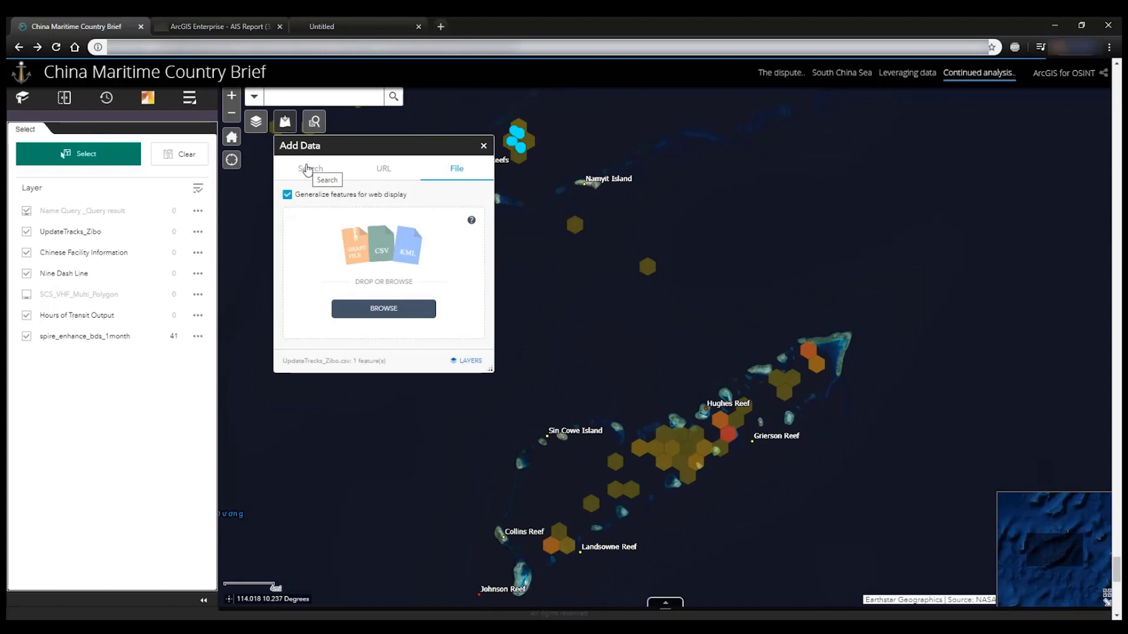
{"action": "left_click", "coordinate": [311, 171]}
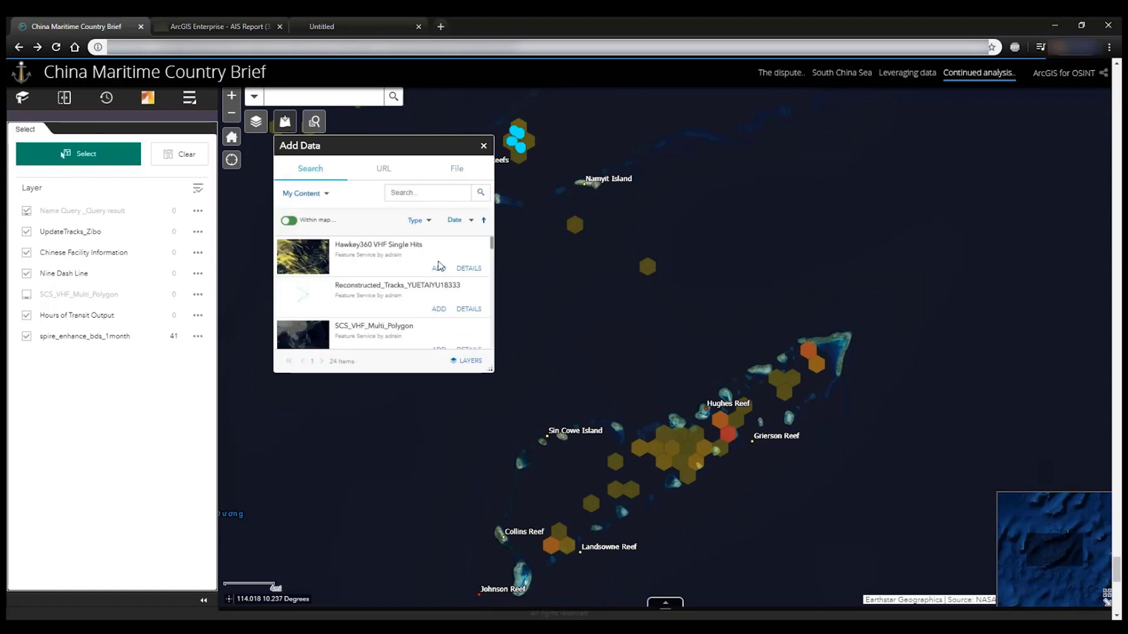
{"action": "left_click", "coordinate": [440, 310]}
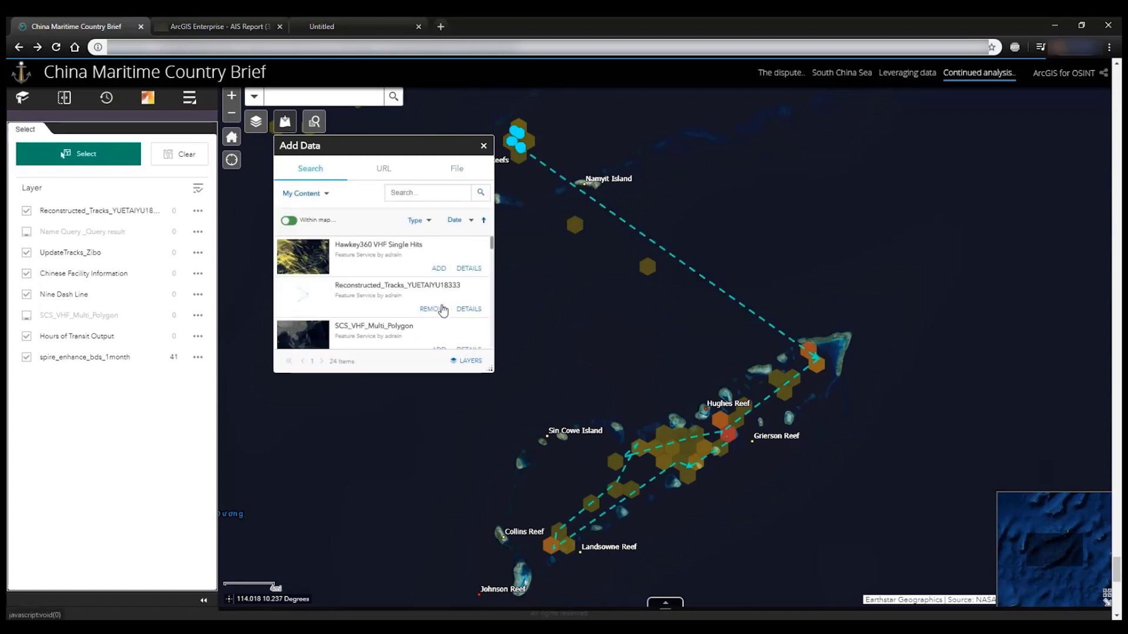
{"action": "left_click", "coordinate": [483, 146]}
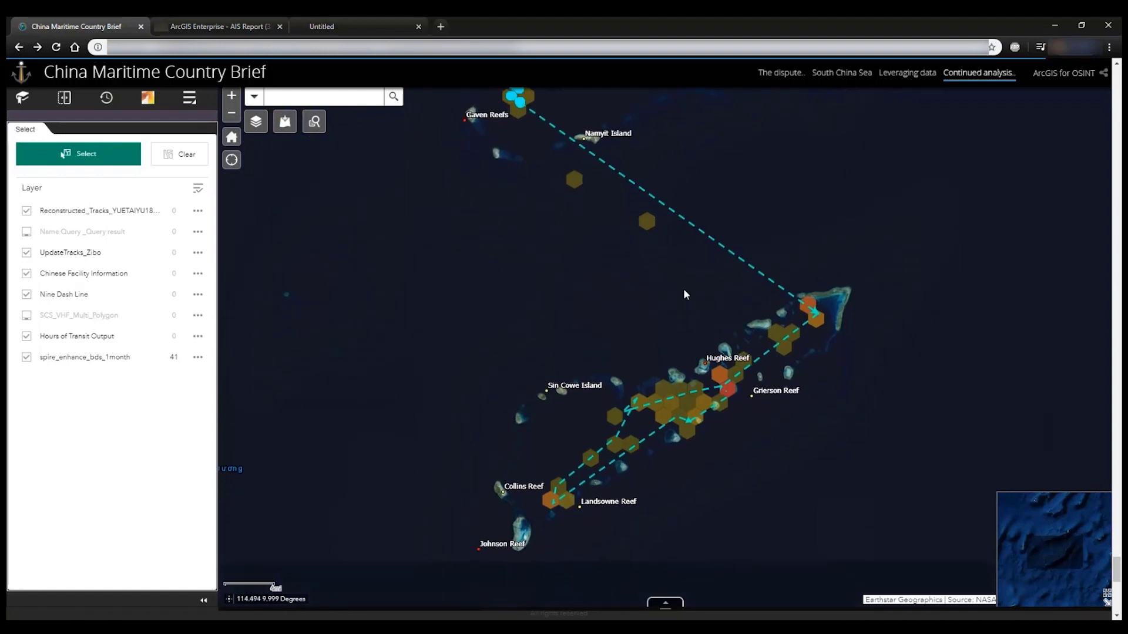
Step: Inspect the vessel's track around the reefs and add the hosted SCS_VHS_Single_Polygon ArcGIS Server web service by its URL
{"action": "scroll", "coordinate": [652, 329], "scroll_direction": "up", "scroll_amount": 2}
{"action": "left_click_drag", "start_coordinate": [686, 382], "coordinate": [691, 303]}
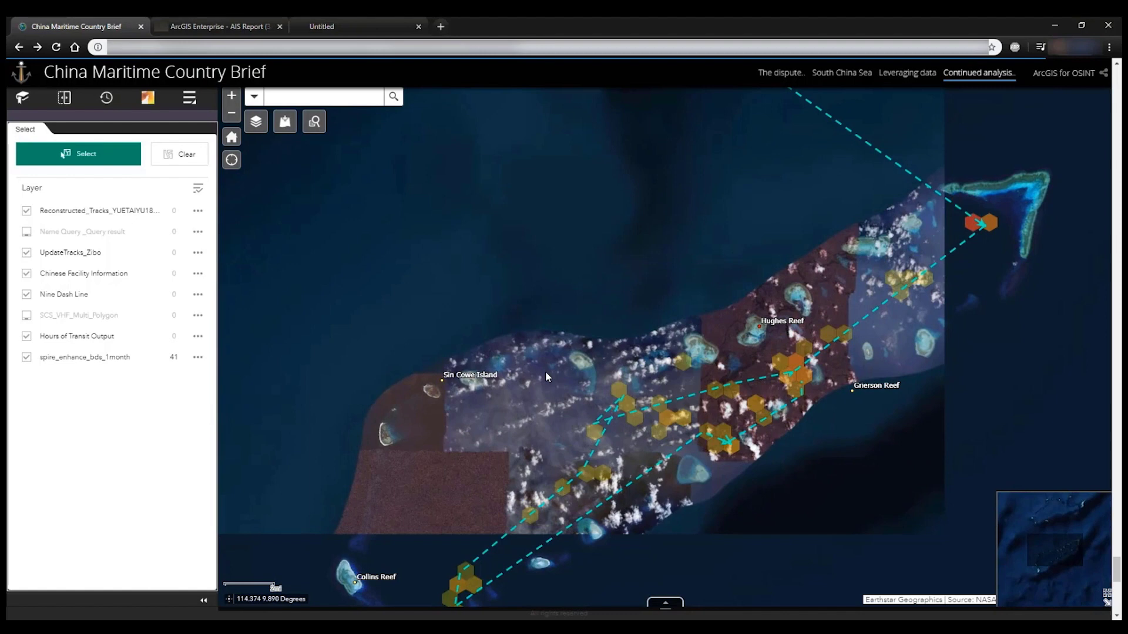
{"action": "left_click_drag", "start_coordinate": [545, 371], "coordinate": [524, 322]}
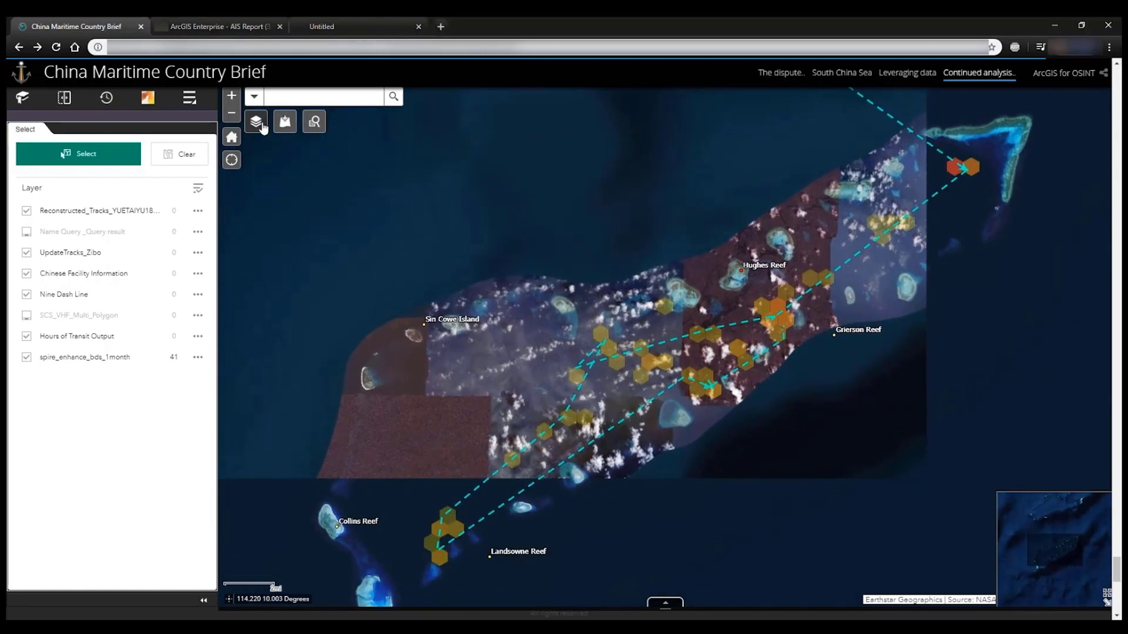
{"action": "left_click", "coordinate": [286, 124]}
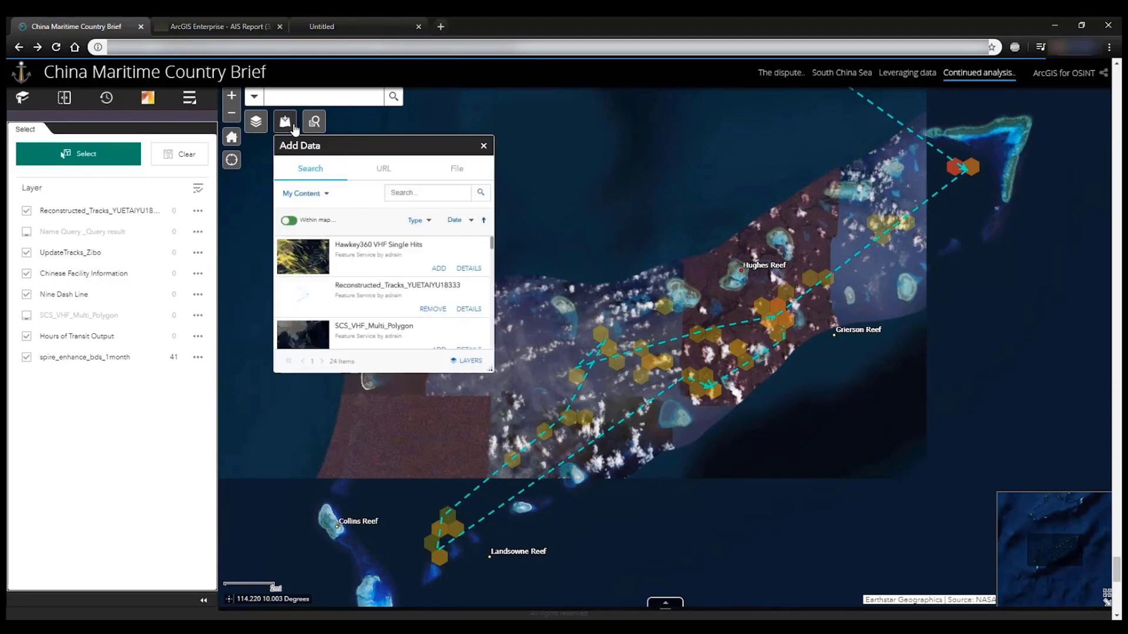
{"action": "left_click", "coordinate": [405, 170]}
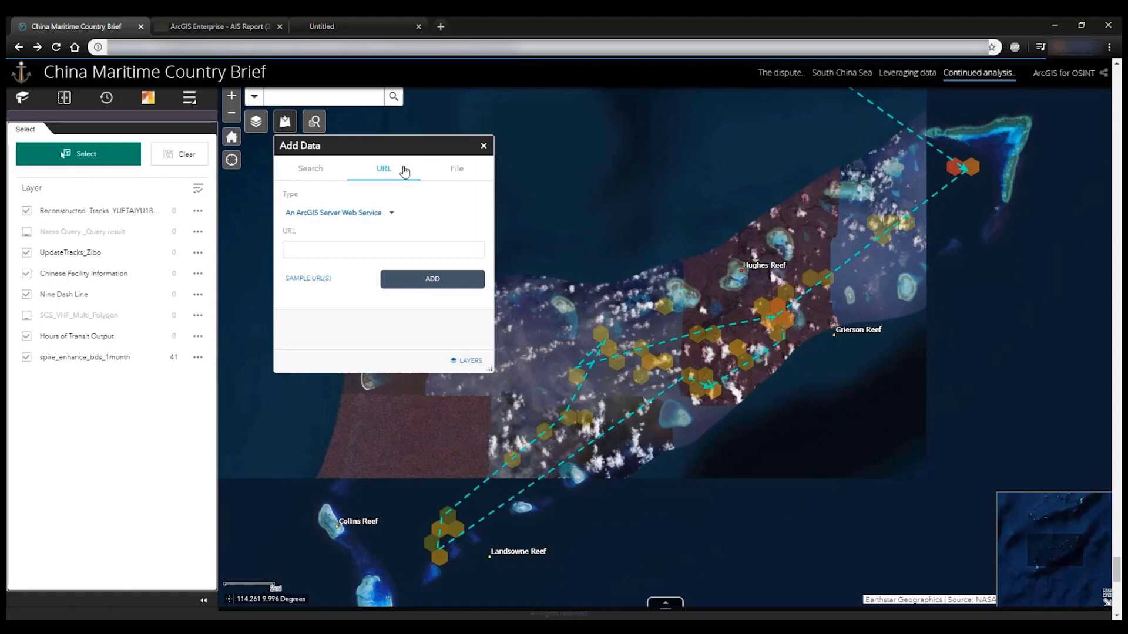
{"action": "left_click", "coordinate": [348, 247]}
{"action": "type", "text": "http"}
{"action": "left_click", "coordinate": [416, 295]}
{"action": "left_click", "coordinate": [436, 287]}
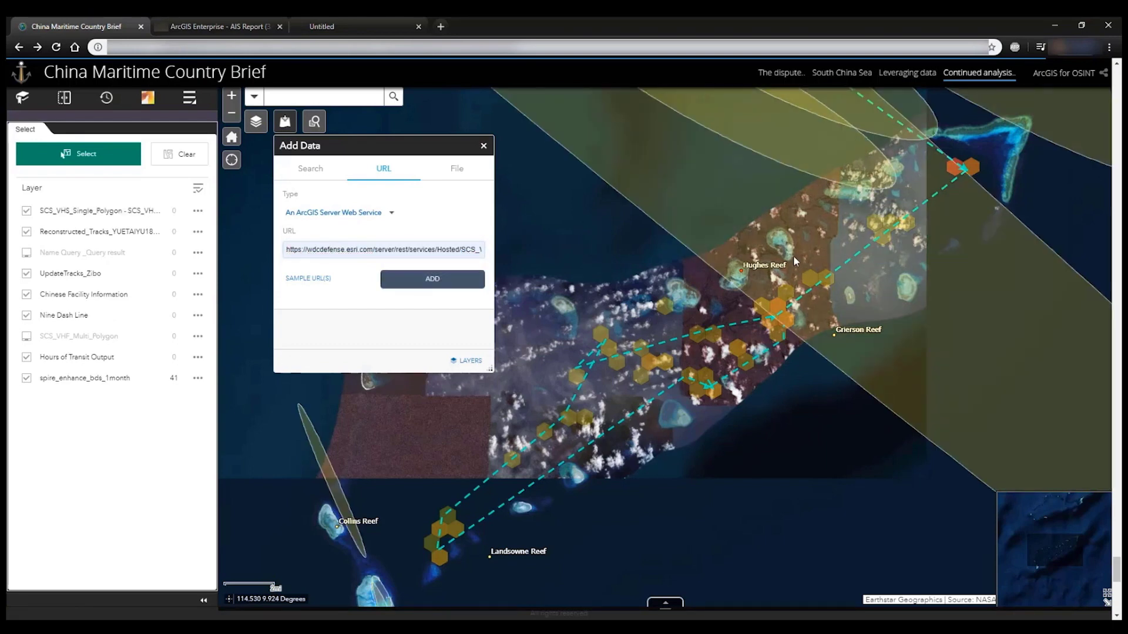
Step: View the attributes of the large VHF ellipse crossing Hughes Reef and close the Add Data window
{"action": "left_click_drag", "start_coordinate": [793, 257], "coordinate": [759, 343]}
{"action": "scroll", "coordinate": [759, 342], "scroll_direction": "down", "scroll_amount": 1}
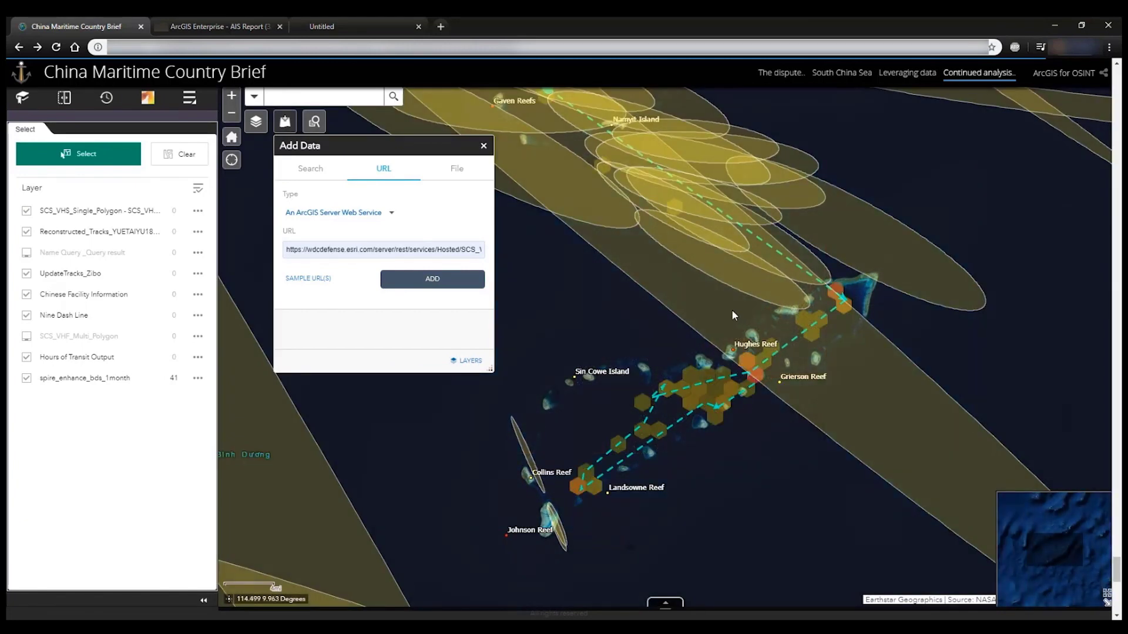
{"action": "left_click", "coordinate": [732, 315]}
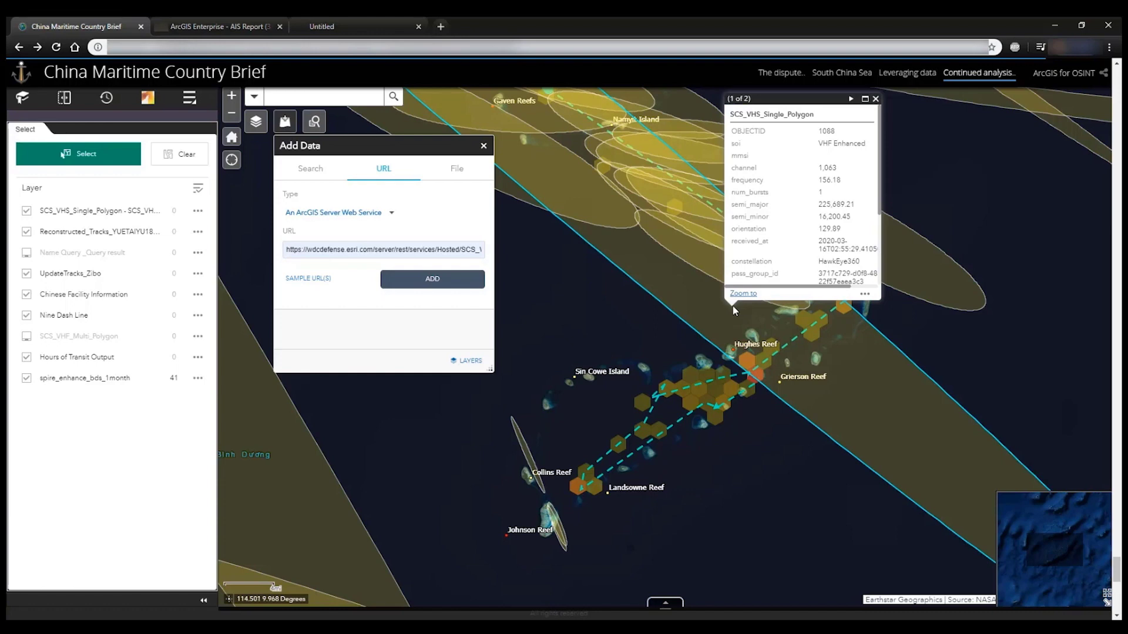
{"action": "left_click", "coordinate": [483, 146]}
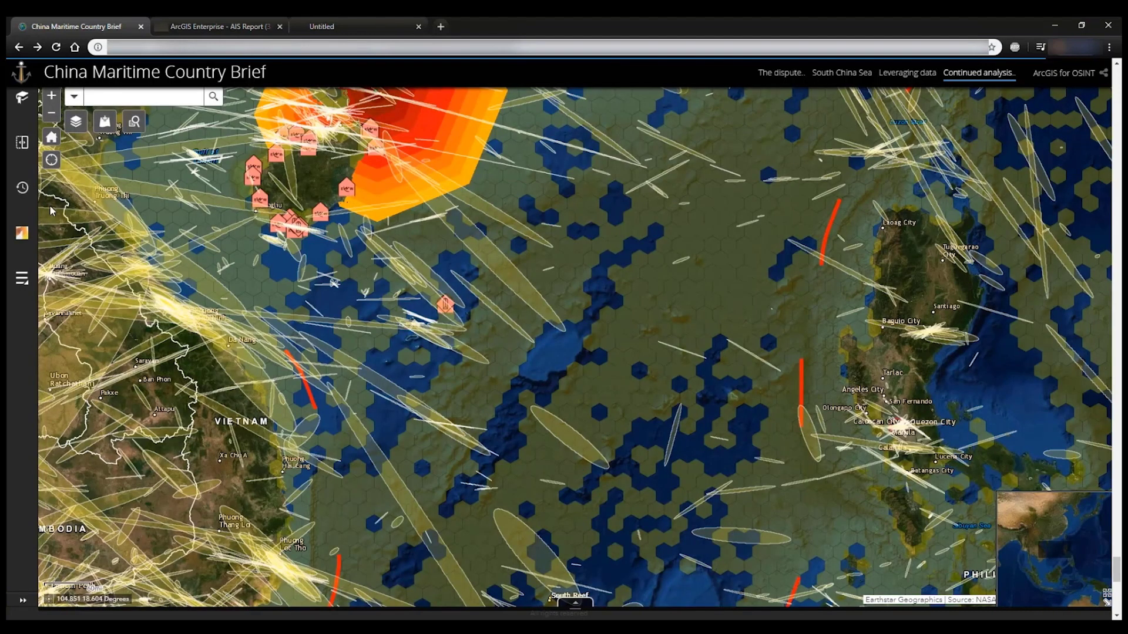
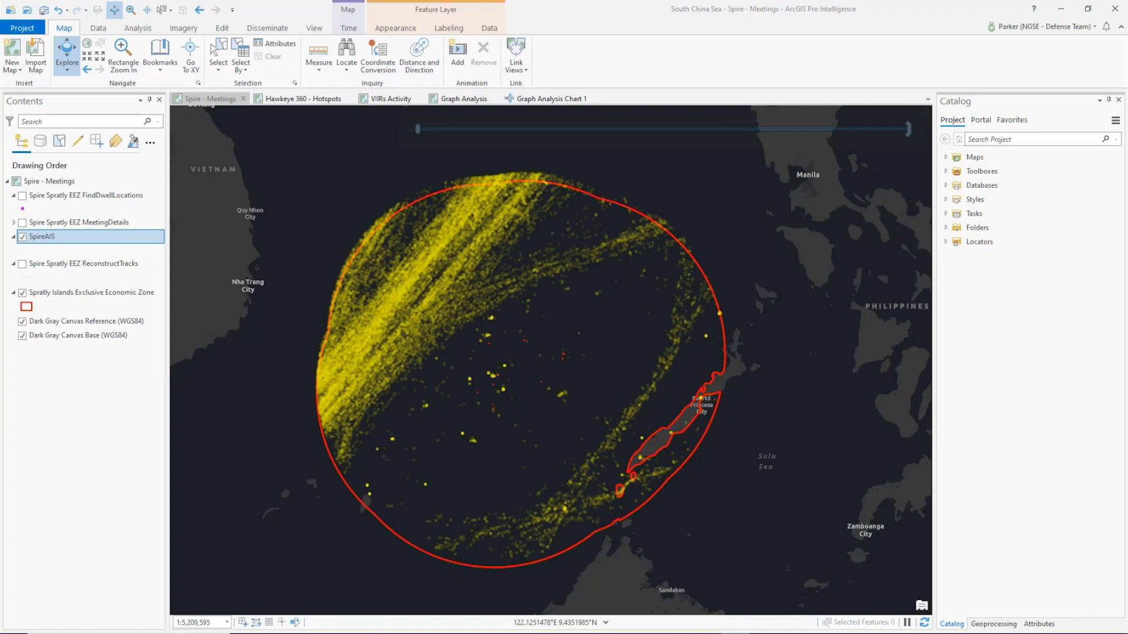
Step: In ArcGIS Pro Intelligence, open the Find Meeting Locations tool with SpireAIS as input features and mmsi_str as the name field
{"action": "left_click", "coordinate": [1004, 624]}
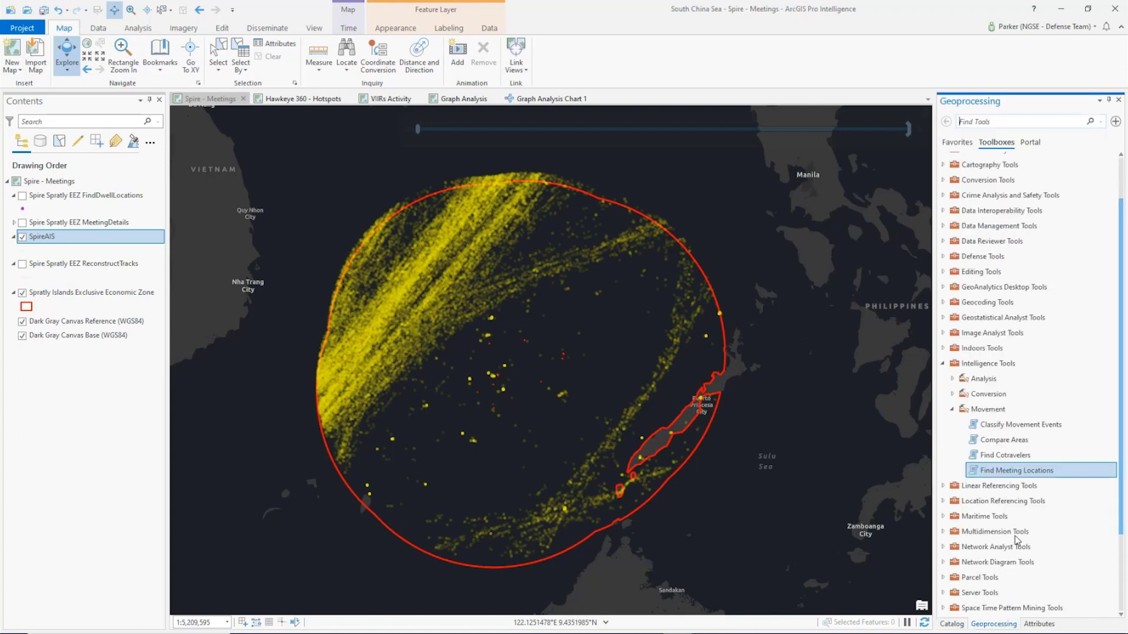
{"action": "left_click", "coordinate": [1074, 476]}
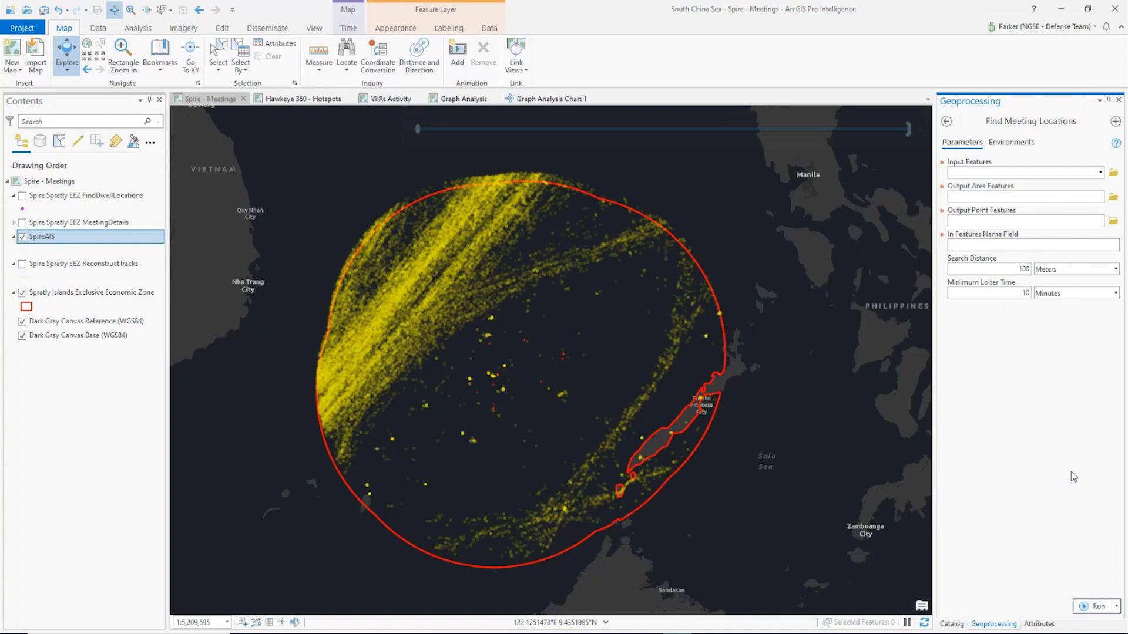
{"action": "left_click", "coordinate": [1083, 172]}
{"action": "left_click", "coordinate": [1063, 213]}
{"action": "left_click", "coordinate": [1114, 244]}
{"action": "scroll", "coordinate": [998, 382], "scroll_direction": "down", "scroll_amount": 5}
{"action": "left_click", "coordinate": [970, 451]}
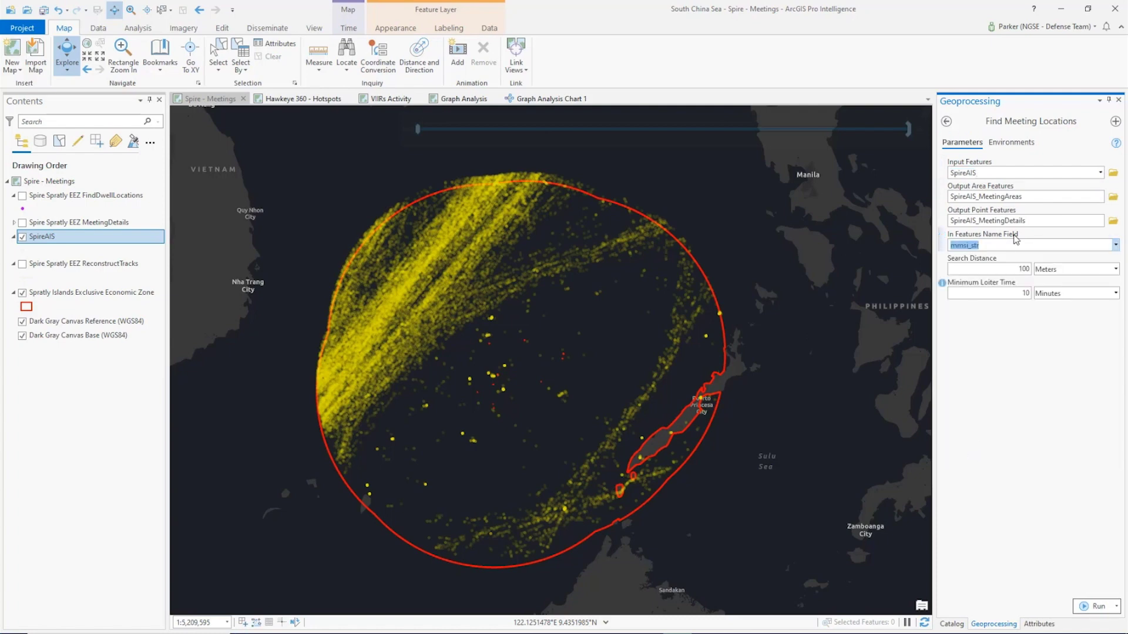
Step: Set the search distance to 2 nautical miles and the minimum loiter time to 30 minutes, and run Find Meeting Locations
{"action": "double_click", "coordinate": [1023, 269]}
{"action": "type", "text": "2"}
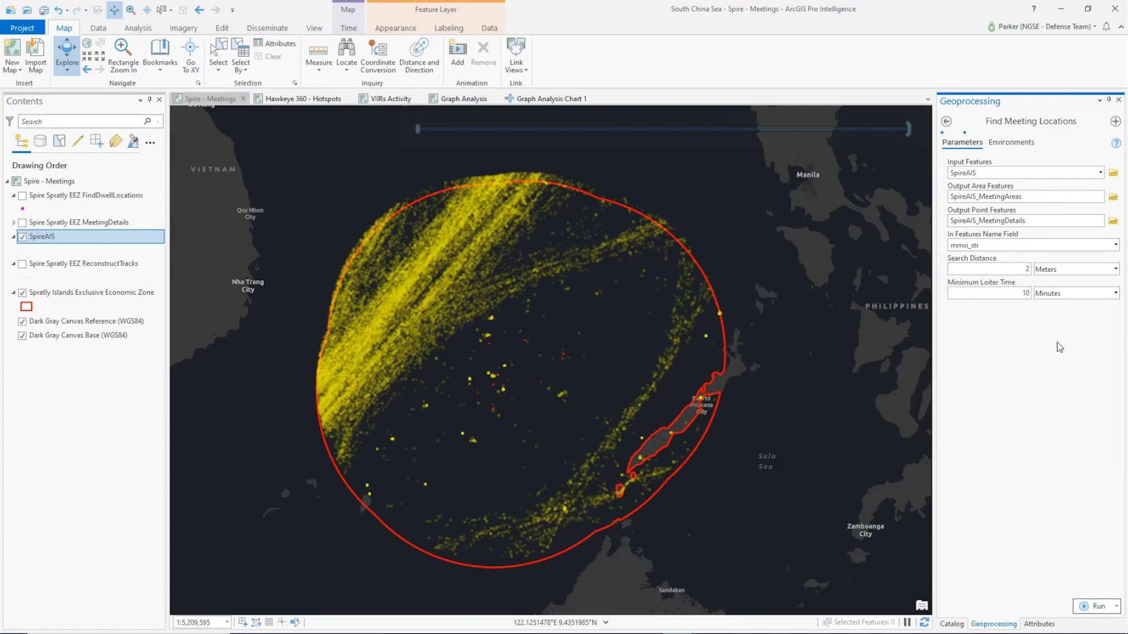
{"action": "left_click", "coordinate": [1115, 269]}
{"action": "left_click", "coordinate": [1087, 340]}
{"action": "key", "text": "Tab"}
{"action": "type", "text": "30"}
{"action": "left_click", "coordinate": [1079, 607]}
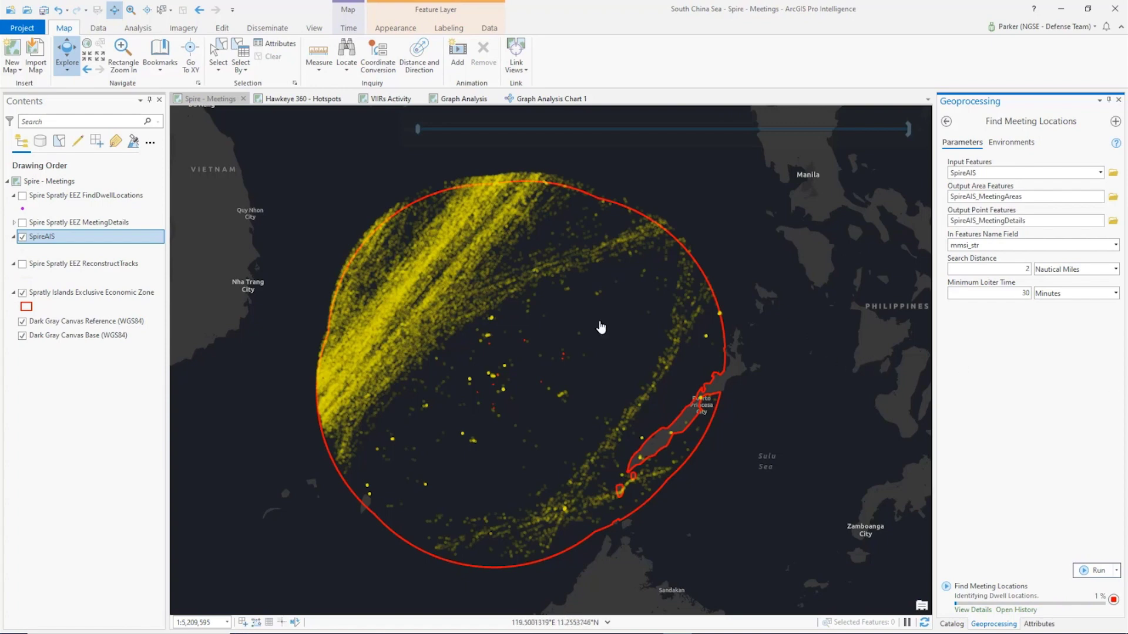
Step: Show the Spire Spratly EEZ FindDwellLocations and MeetingDetails layers and hide the SpireAIS_MeetingDetails layer
{"action": "left_click", "coordinate": [23, 197]}
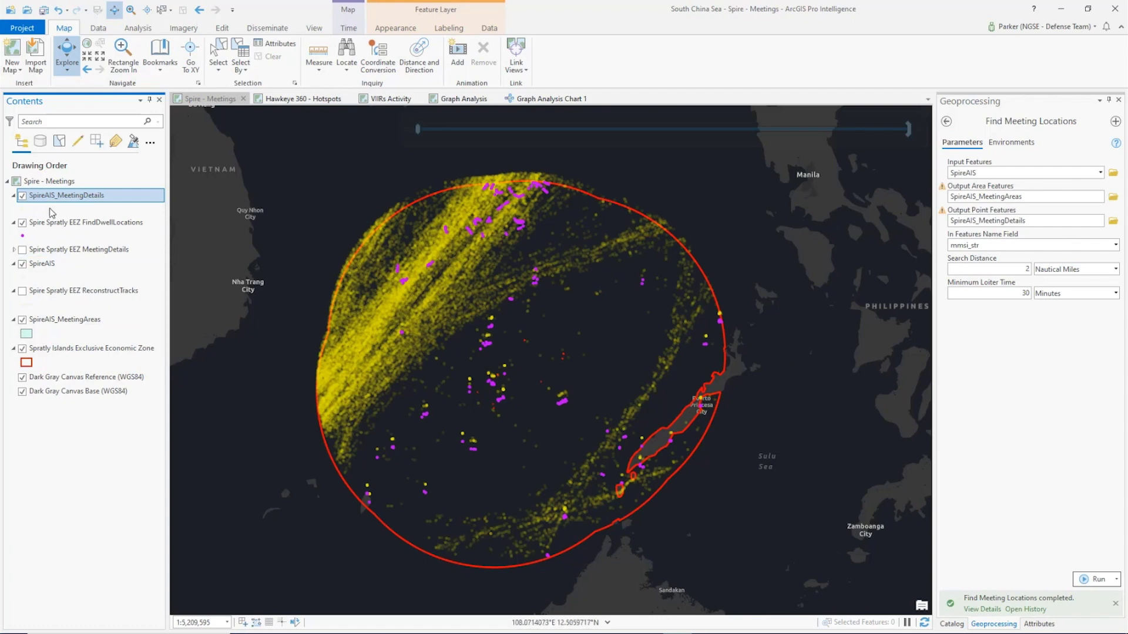
{"action": "left_click", "coordinate": [23, 196]}
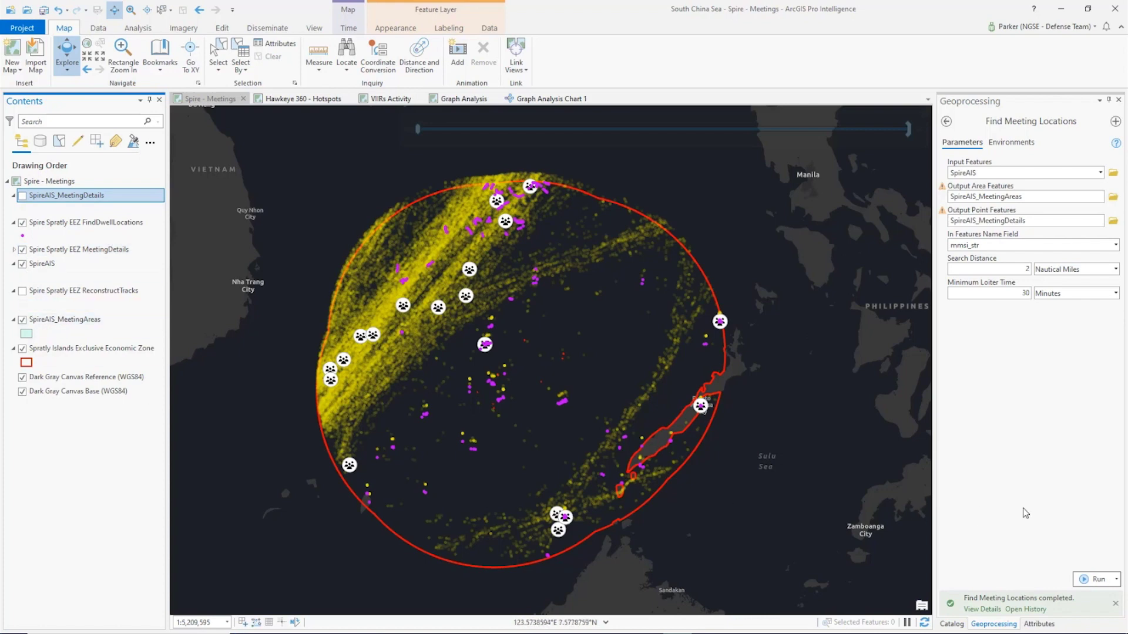
Step: In the Hawkeye 360 - Hotspots map, start an Optimized Hot Spot Analysis with Hawkeye\Geolocations as the input features
{"action": "left_click", "coordinate": [322, 106]}
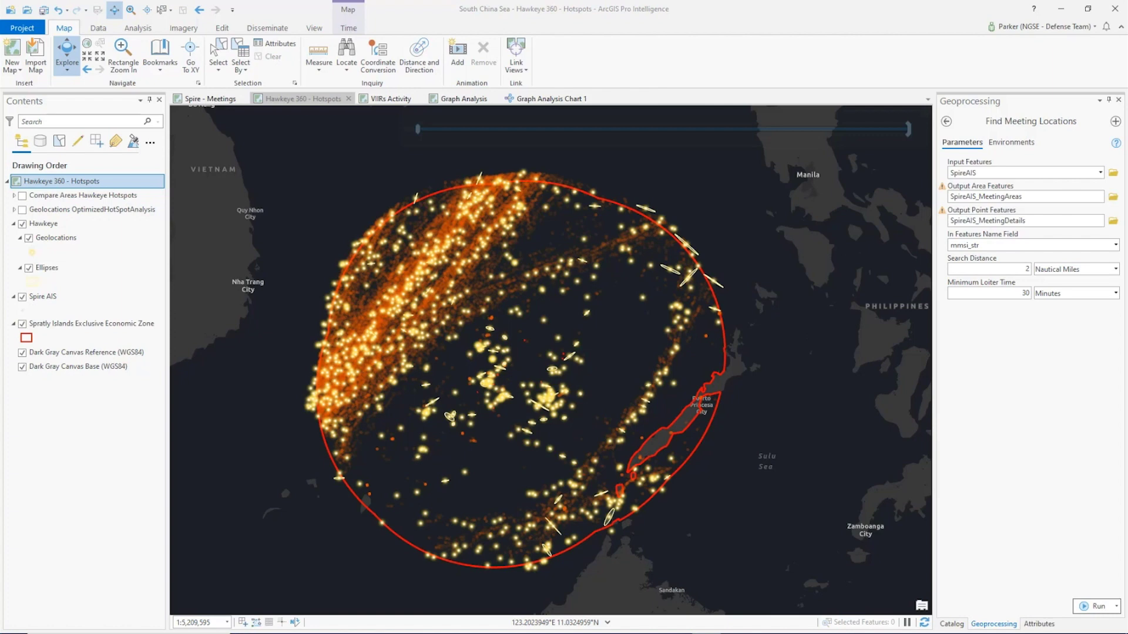
{"action": "left_click_drag", "start_coordinate": [437, 312], "coordinate": [607, 446]}
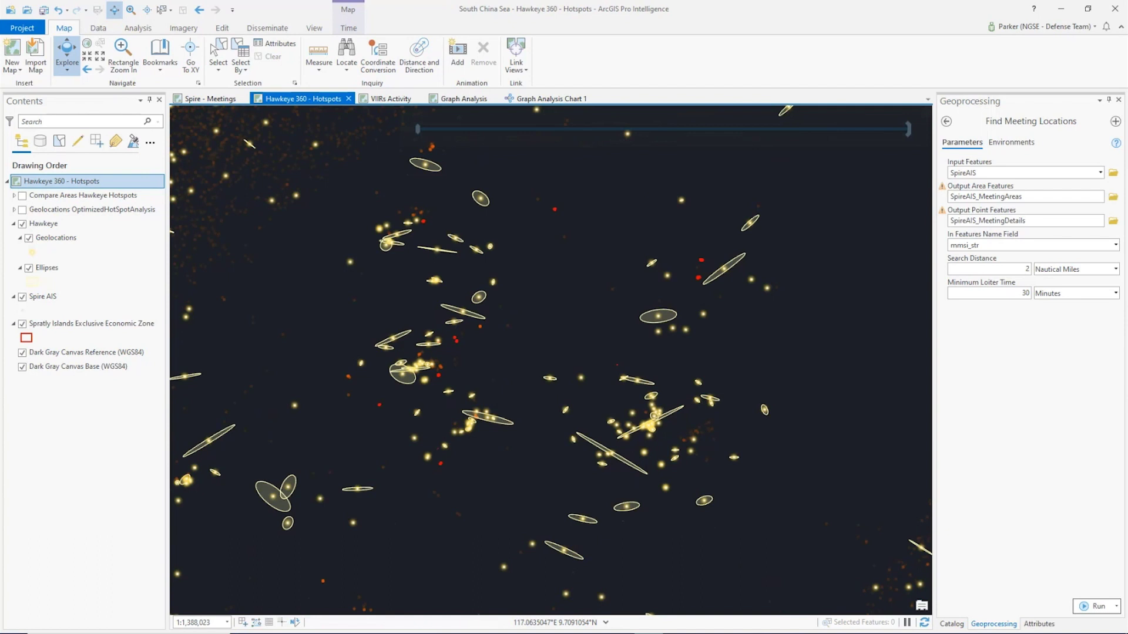
{"action": "left_click", "coordinate": [137, 28]}
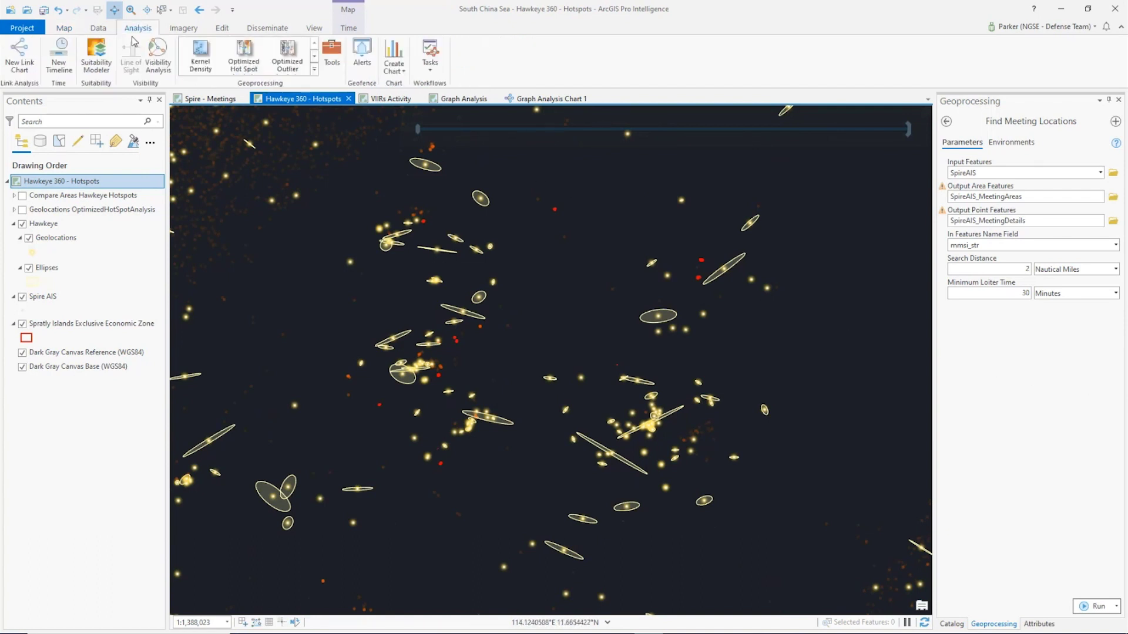
{"action": "left_click", "coordinate": [251, 61]}
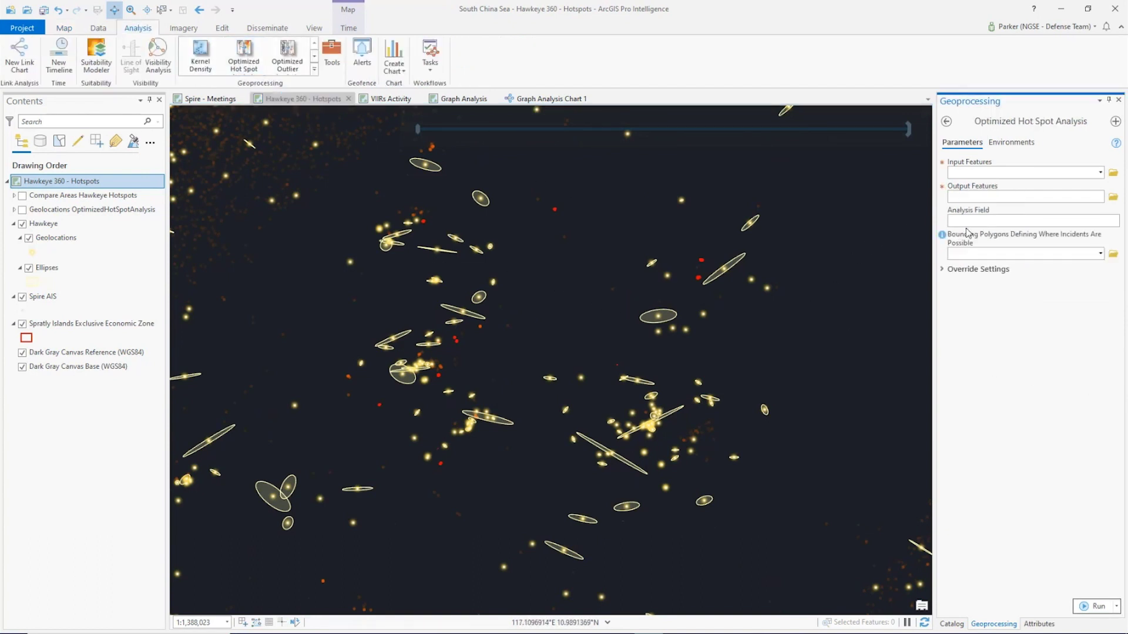
{"action": "left_click", "coordinate": [1100, 173]}
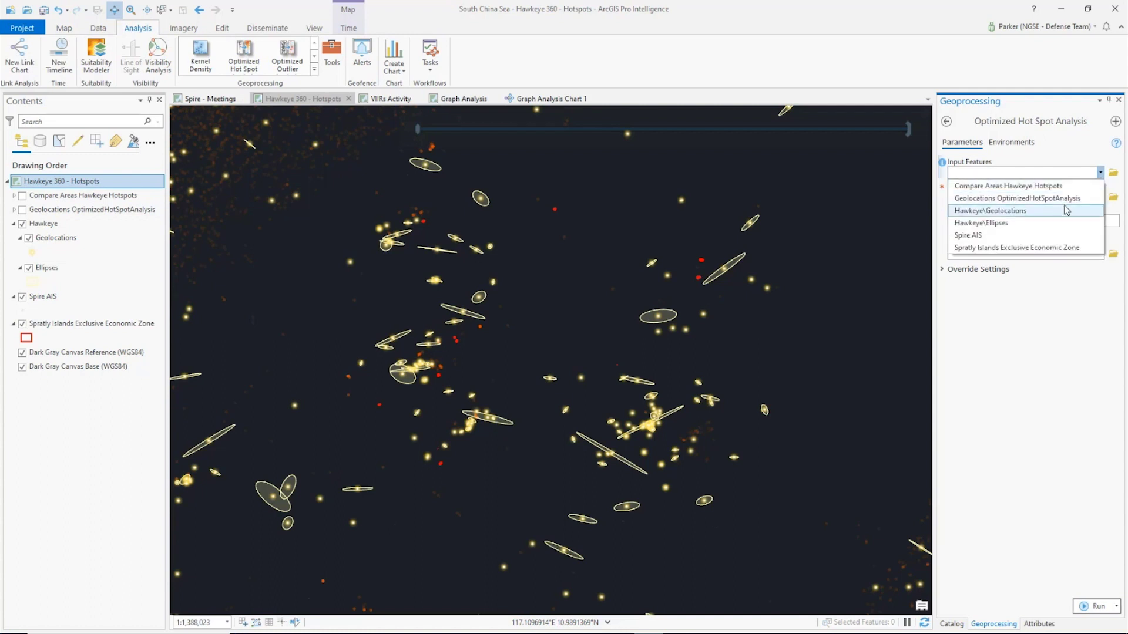
{"action": "left_click", "coordinate": [1067, 211]}
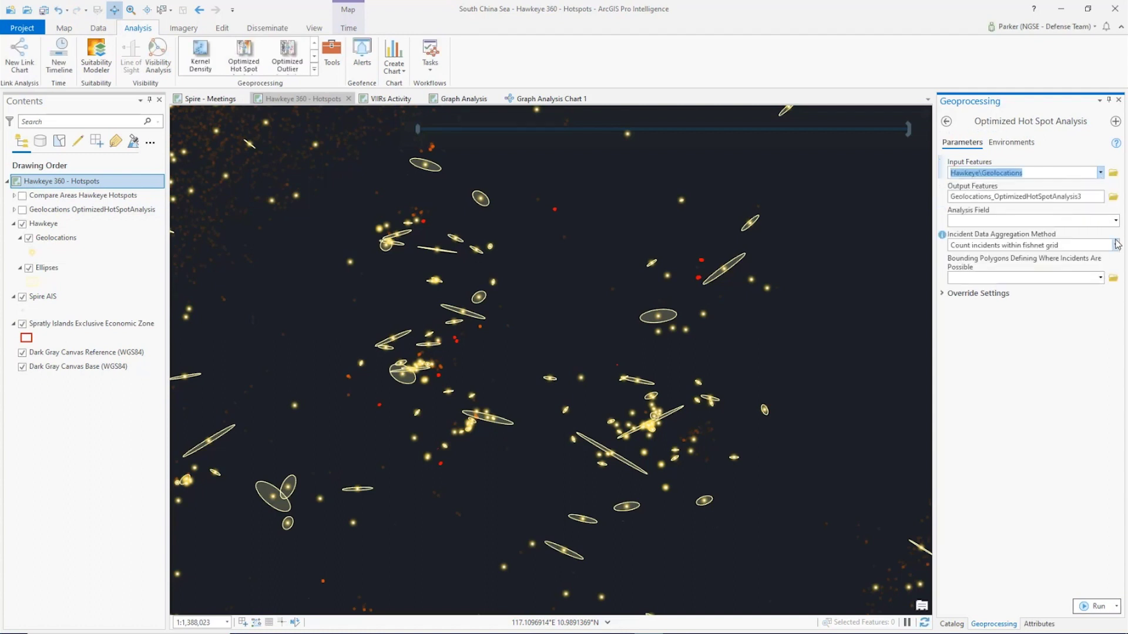
Step: Set the incident data aggregation method to Count incidents within hexagon grid and run the hot spot analysis
{"action": "left_click", "coordinate": [1115, 245]}
{"action": "left_click", "coordinate": [1094, 271]}
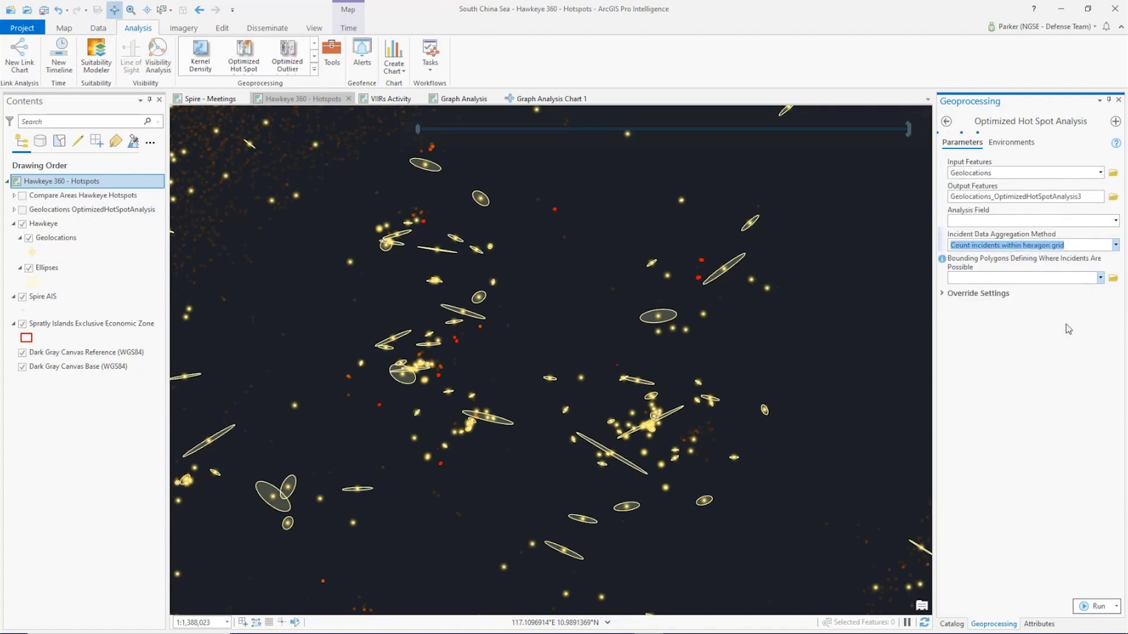
{"action": "left_click", "coordinate": [1084, 608]}
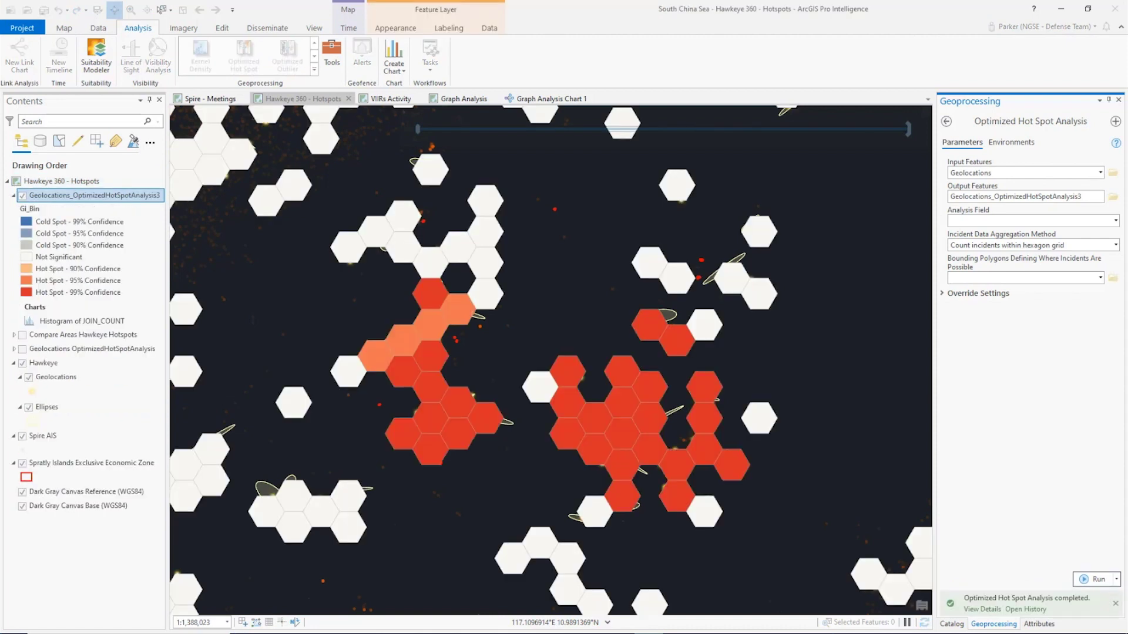
Step: Return to the Default bookmark, hide Geolocations_OptimizedHotSpotAnalysis3 and show the existing Geolocations OptimizedHotSpotAnalysis layer
{"action": "left_click", "coordinate": [65, 28]}
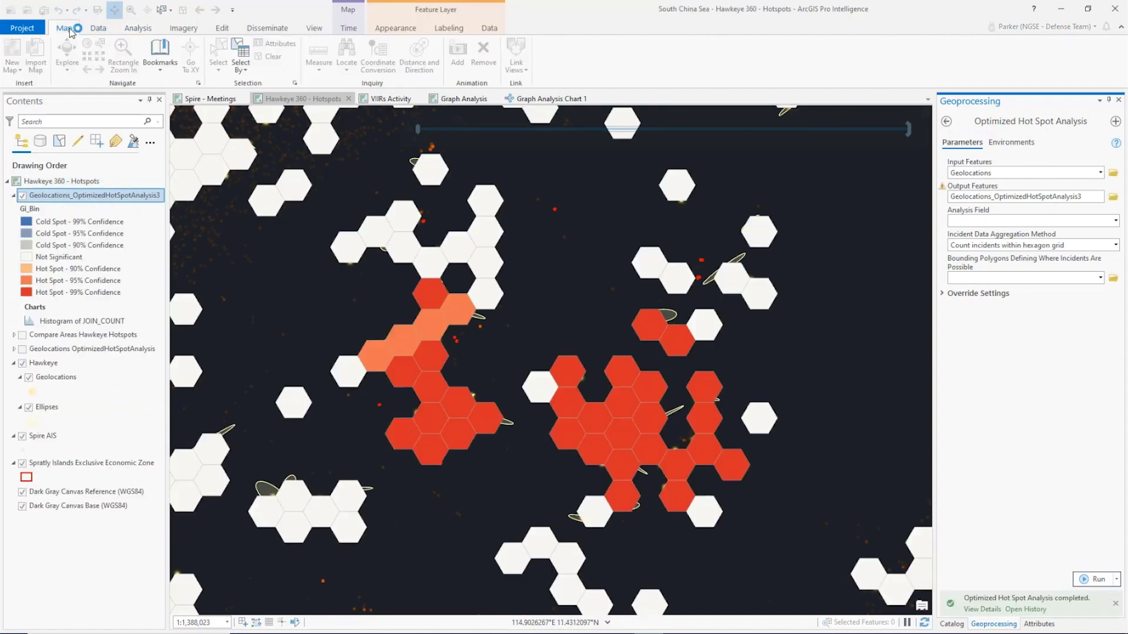
{"action": "left_click", "coordinate": [174, 59]}
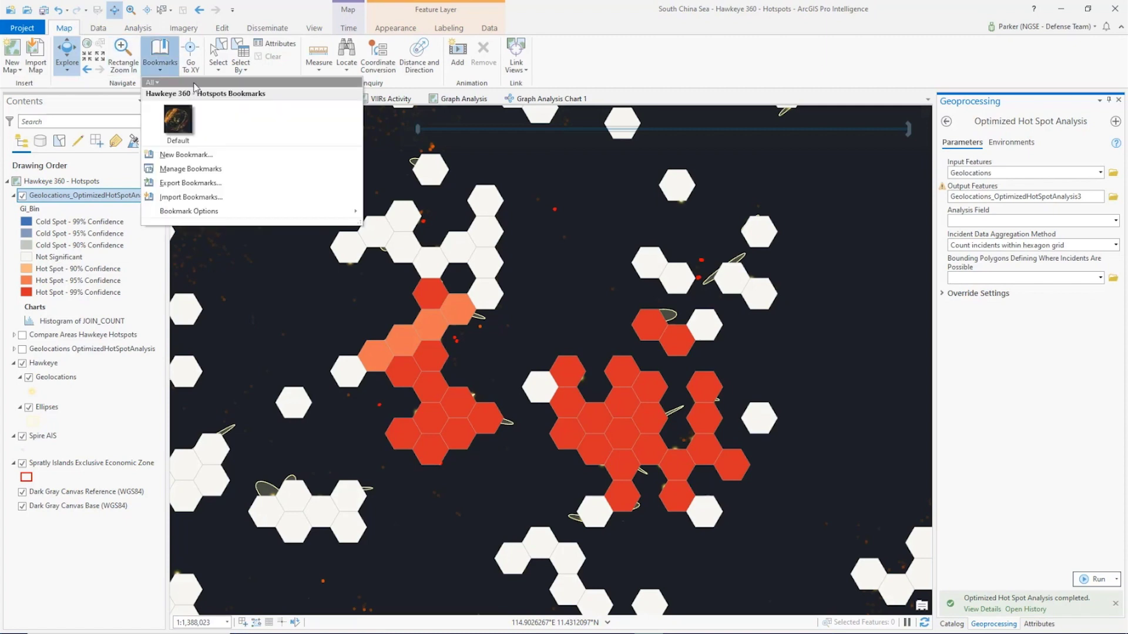
{"action": "left_click", "coordinate": [199, 123]}
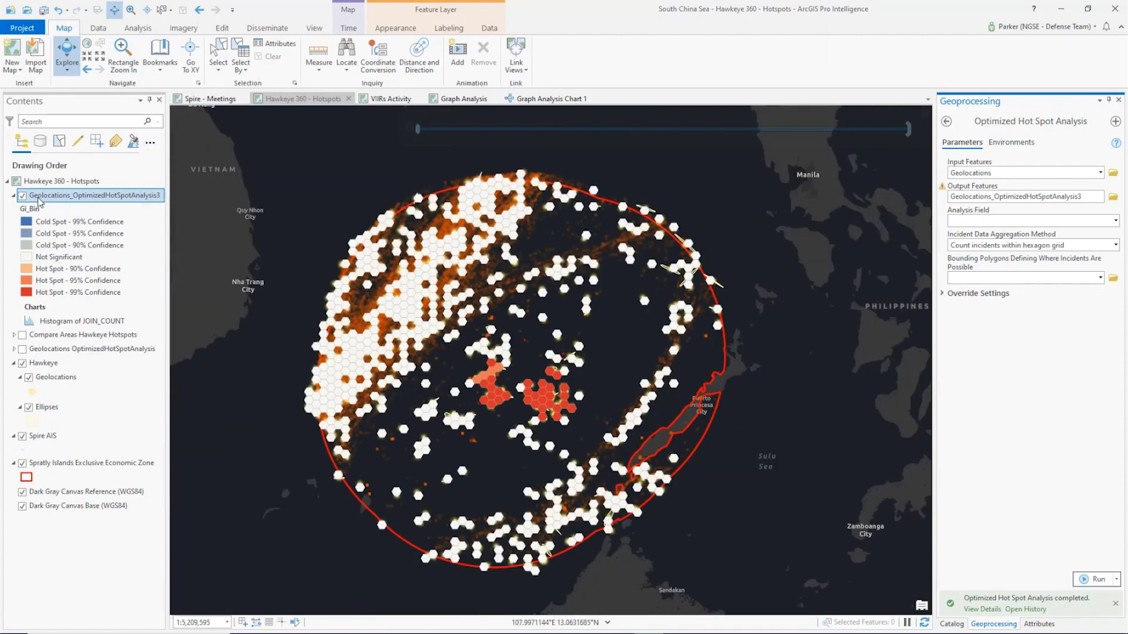
{"action": "left_click", "coordinate": [23, 195]}
{"action": "left_click", "coordinate": [23, 349]}
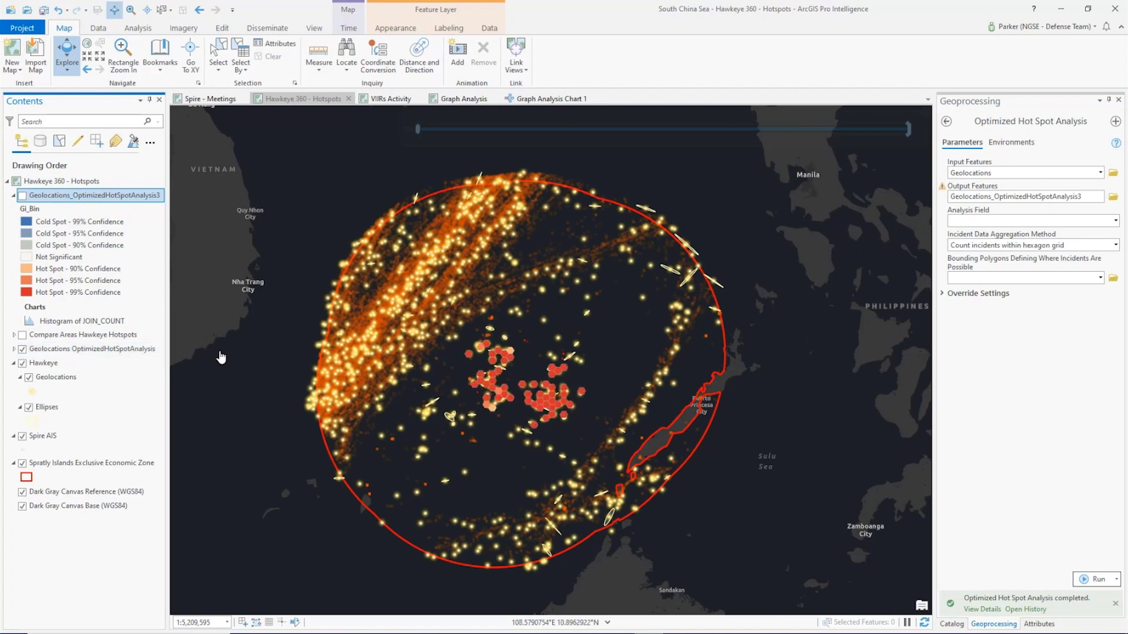
Step: Replace the Geolocations OptimizedHotSpotAnalysis layer with Compare Areas Hawkeye Hotspots and check the mmsi attribute of one of its northwestern areas
{"action": "left_click", "coordinate": [22, 335]}
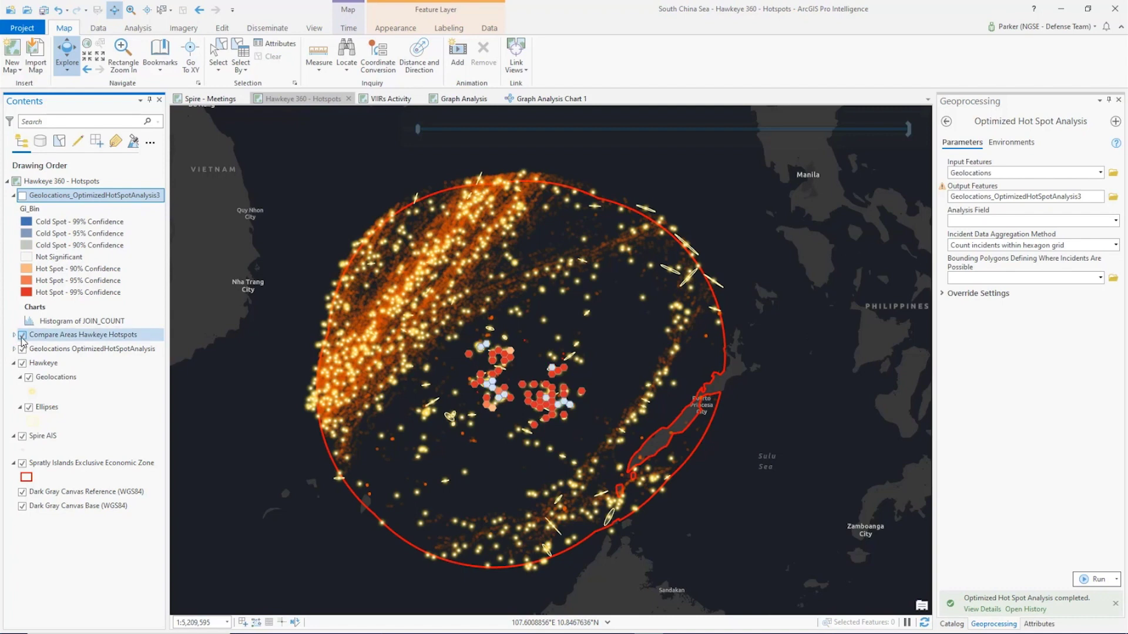
{"action": "left_click", "coordinate": [23, 350]}
{"action": "left_click", "coordinate": [480, 351]}
{"action": "double_click", "coordinate": [261, 462]}
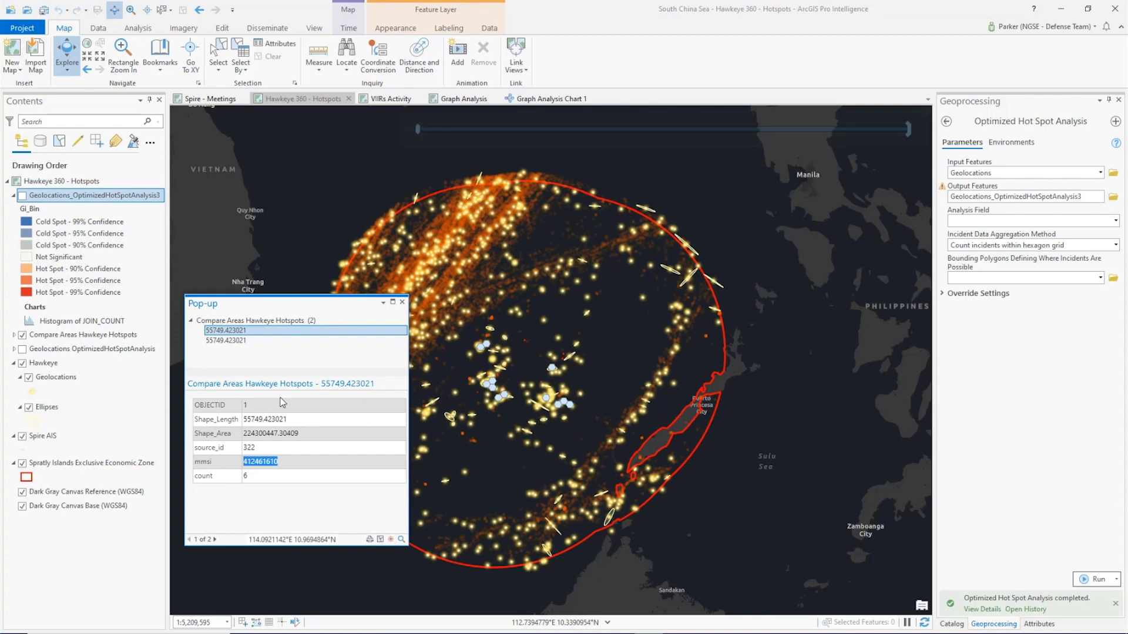
Step: Open the VIIRs Activity map, examine the night lights off the northwestern coast and return to the Default bookmark
{"action": "left_click", "coordinate": [406, 101]}
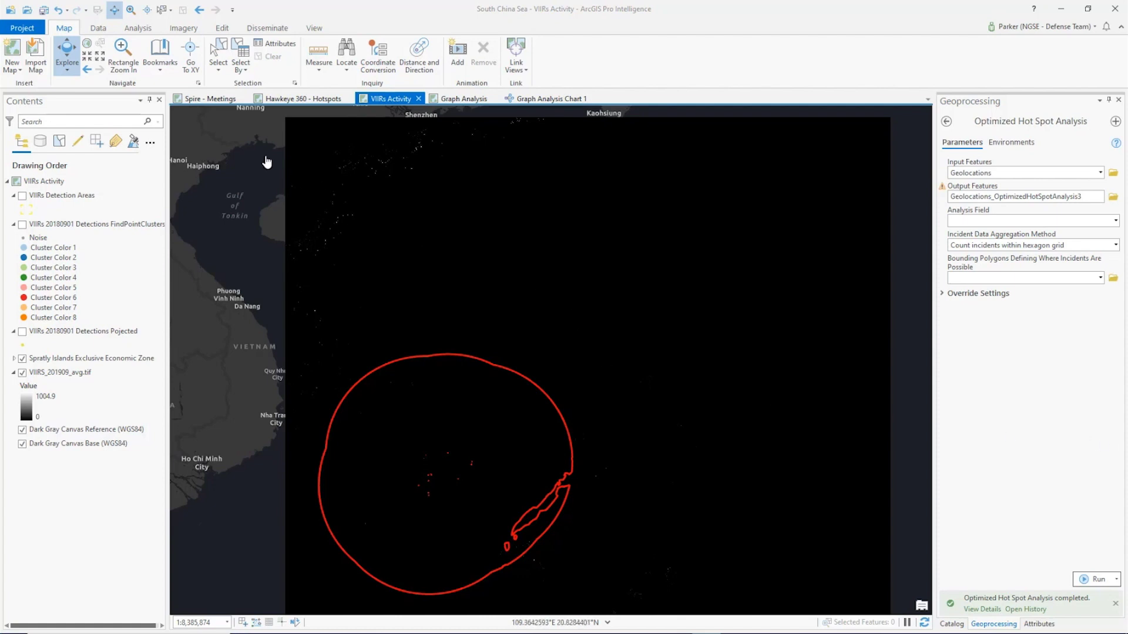
{"action": "left_click_drag", "start_coordinate": [250, 148], "coordinate": [622, 369]}
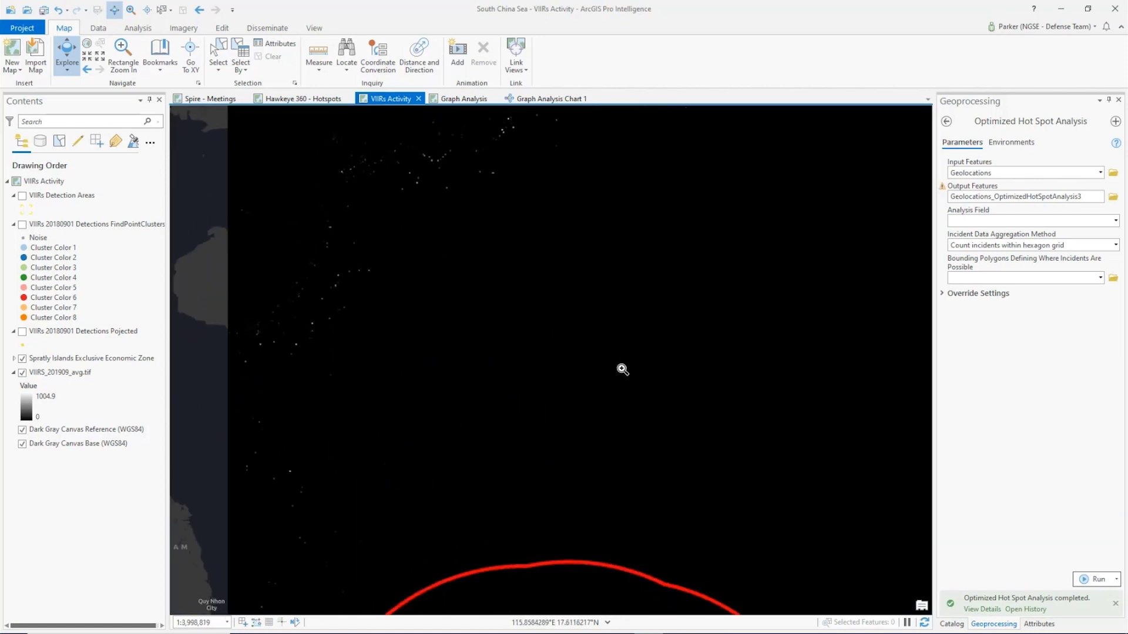
{"action": "left_click_drag", "start_coordinate": [327, 146], "coordinate": [657, 249]}
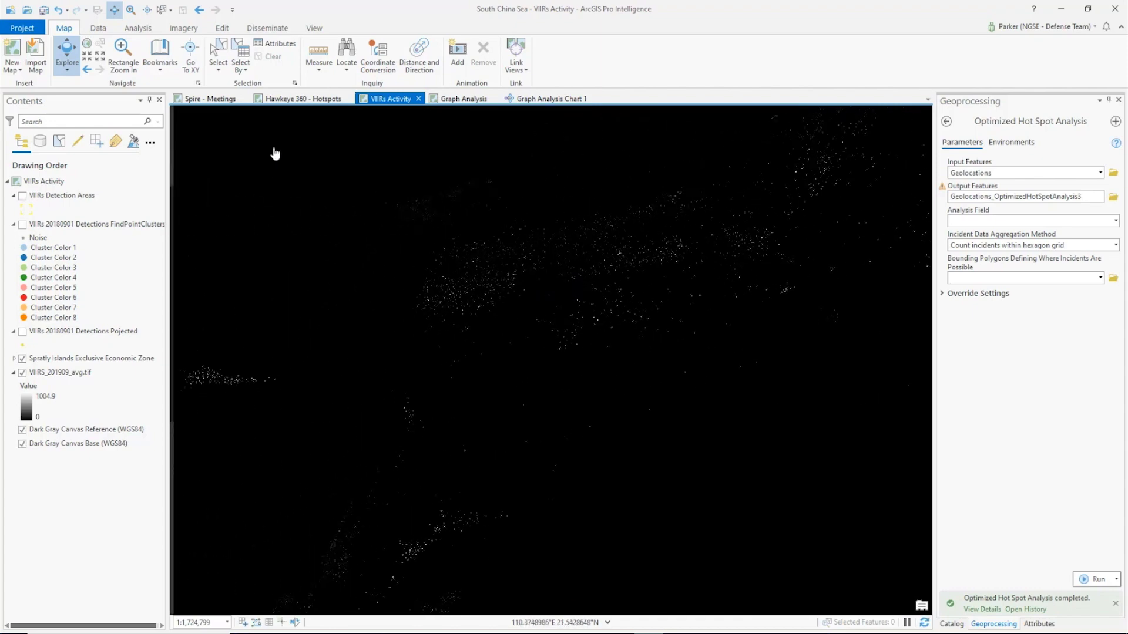
{"action": "left_click", "coordinate": [160, 62]}
{"action": "left_click", "coordinate": [178, 121]}
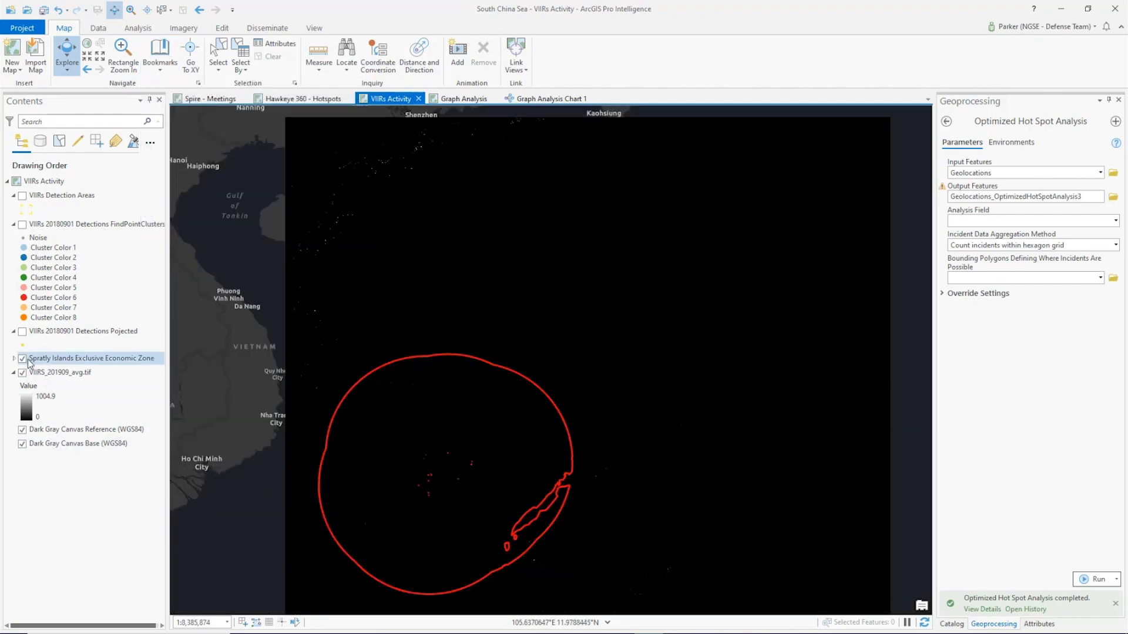
Step: Display the VIIRs 20180901 Detections Pojected layer and replace it with the VIIRs 20180901 Detections FindPointClusters layer
{"action": "left_click", "coordinate": [23, 332]}
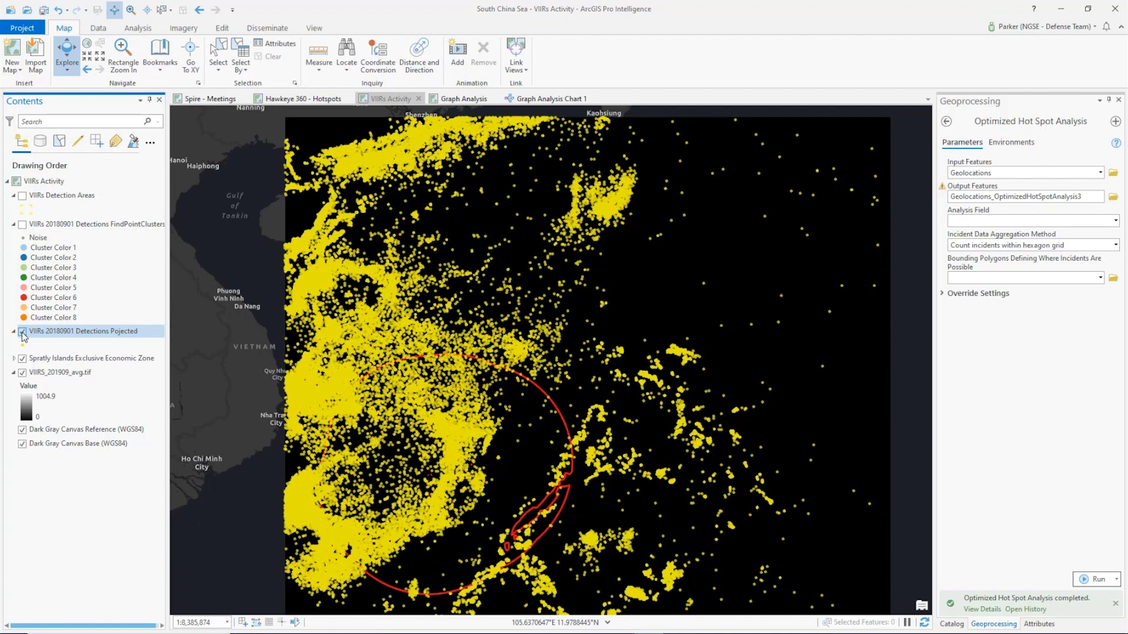
{"action": "left_click", "coordinate": [22, 225]}
{"action": "left_click", "coordinate": [22, 332]}
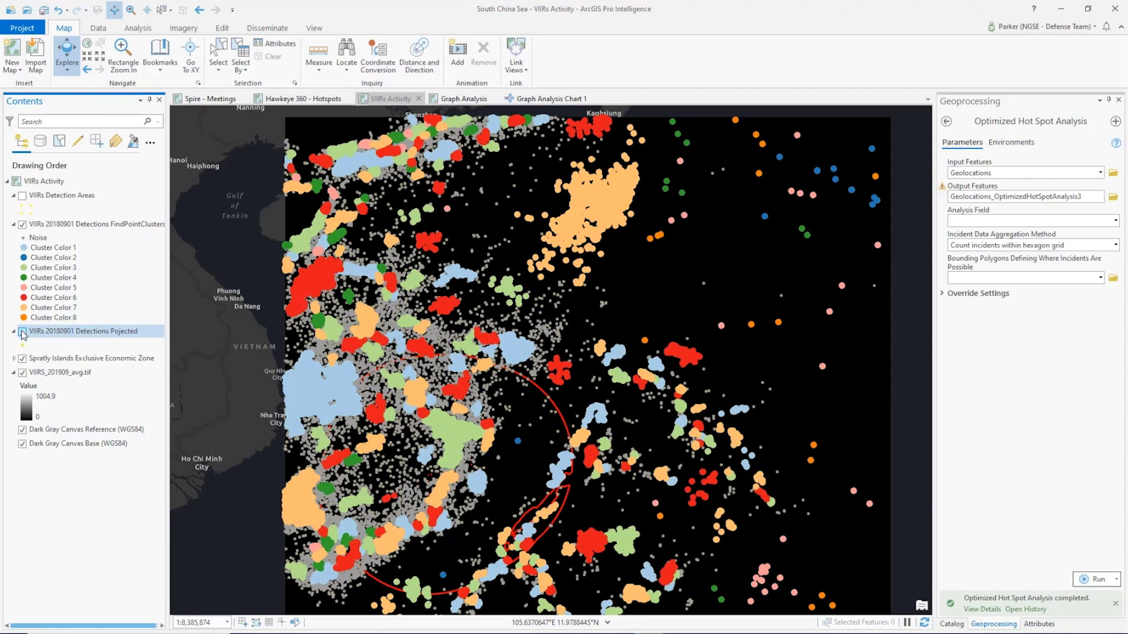
Step: Examine the point clusters within the Spratly Islands zone and replace the FindPointClusters layer with VIIRs Detection Areas
{"action": "scroll", "coordinate": [579, 566], "scroll_direction": "up", "scroll_amount": 3}
{"action": "left_click_drag", "start_coordinate": [590, 555], "coordinate": [576, 520]}
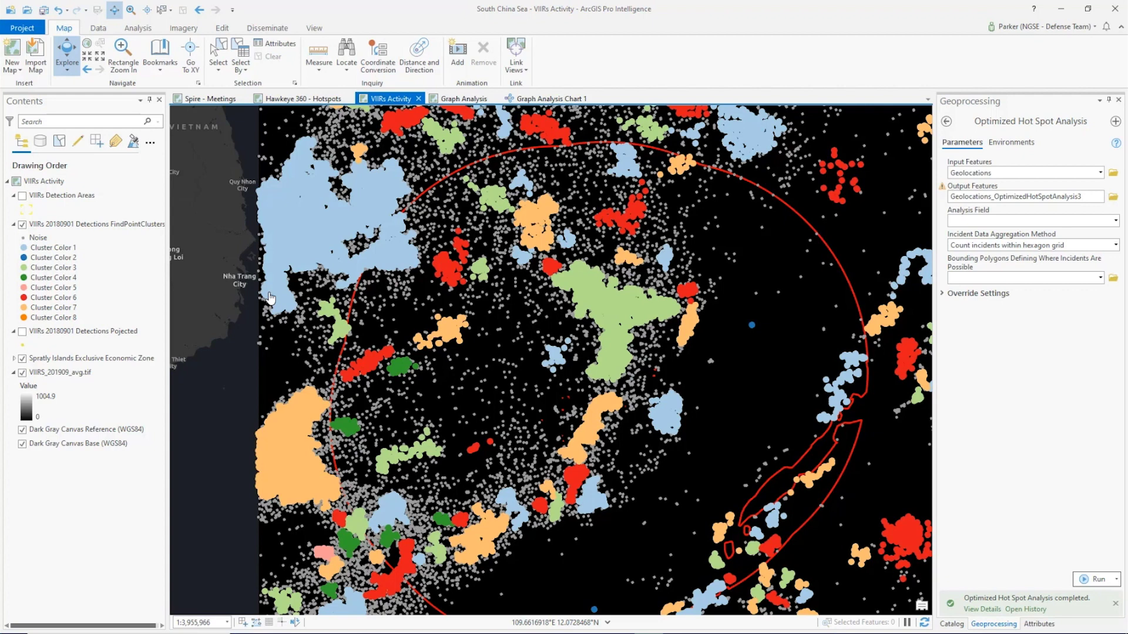
{"action": "left_click", "coordinate": [22, 196]}
{"action": "left_click", "coordinate": [22, 224]}
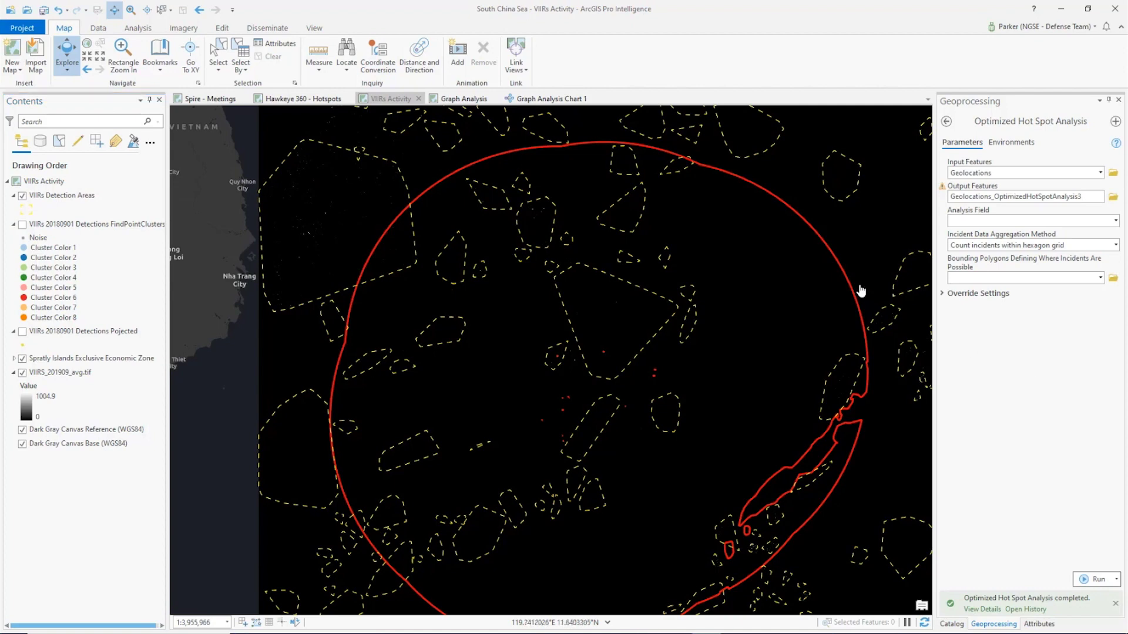
Step: Open the Graph Analysis map, collapse the Contents pane and dock Graph Analysis Chart 1 side by side with the map
{"action": "left_click", "coordinate": [463, 98]}
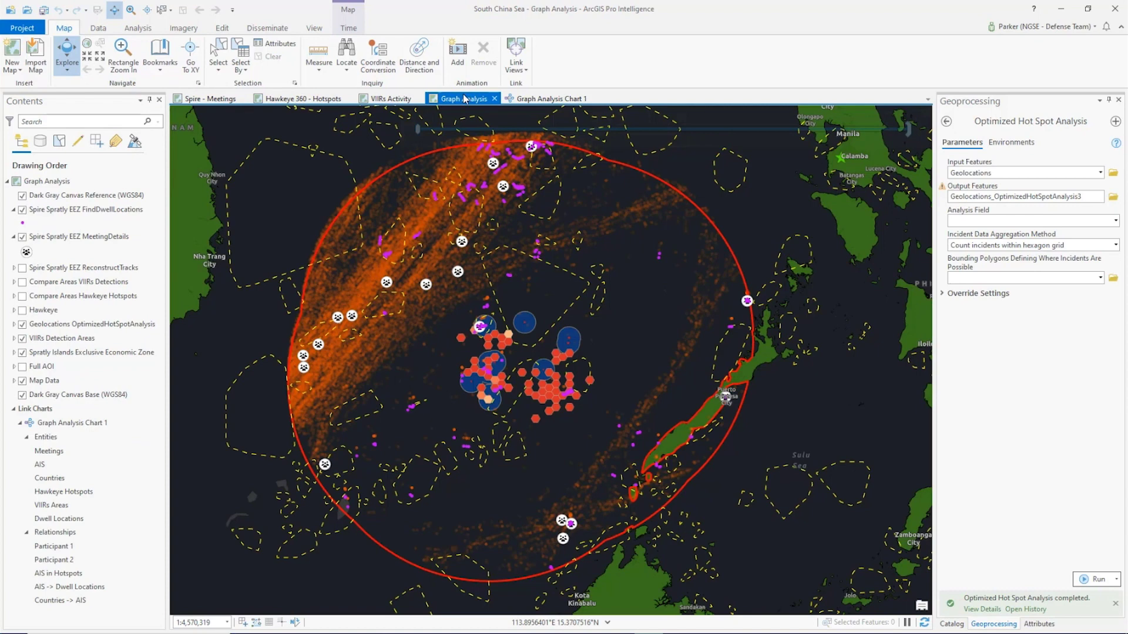
{"action": "left_click", "coordinate": [150, 100]}
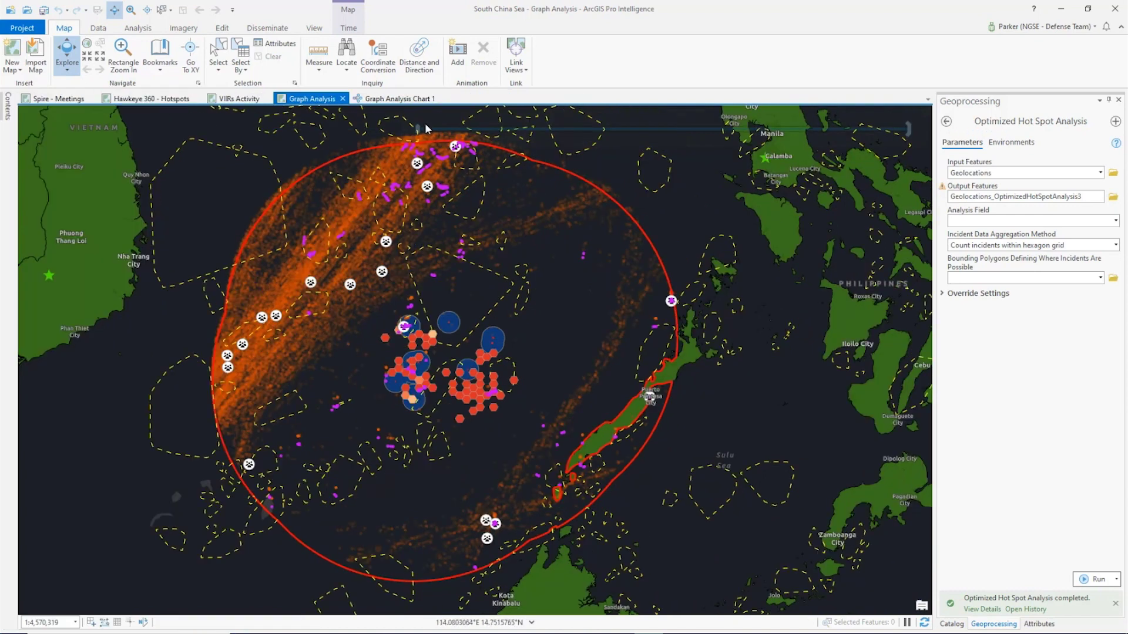
{"action": "left_click_drag", "start_coordinate": [399, 99], "coordinate": [498, 362]}
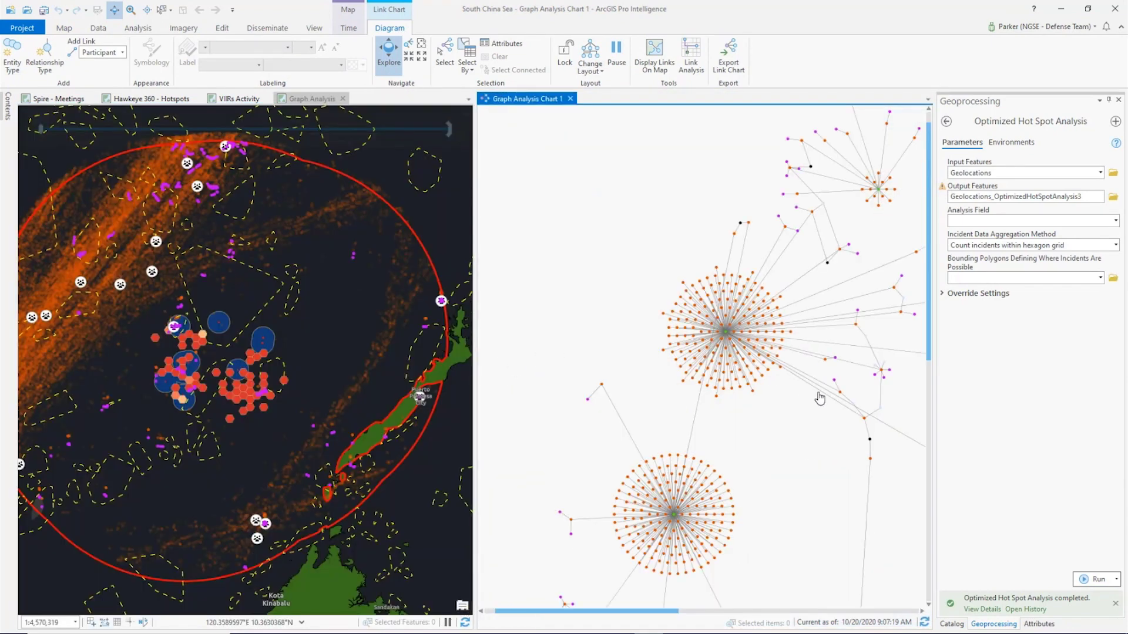
Step: Bring up the Attributes pane and examine the link chart's large radial node clusters and the links between them
{"action": "left_click", "coordinate": [998, 609]}
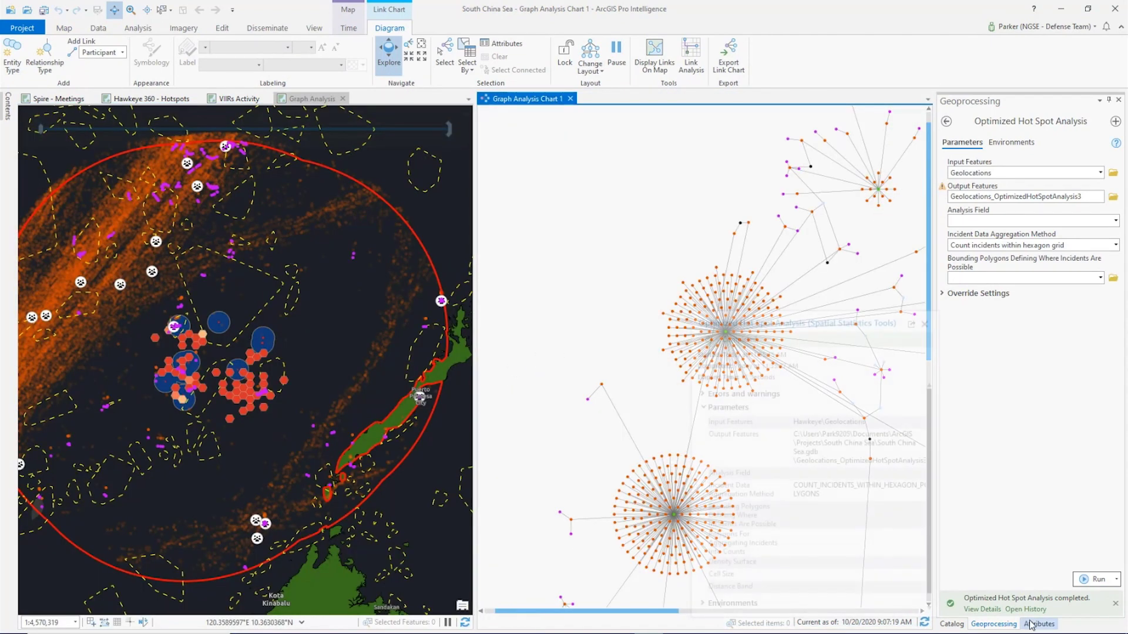
{"action": "left_click", "coordinate": [1037, 624]}
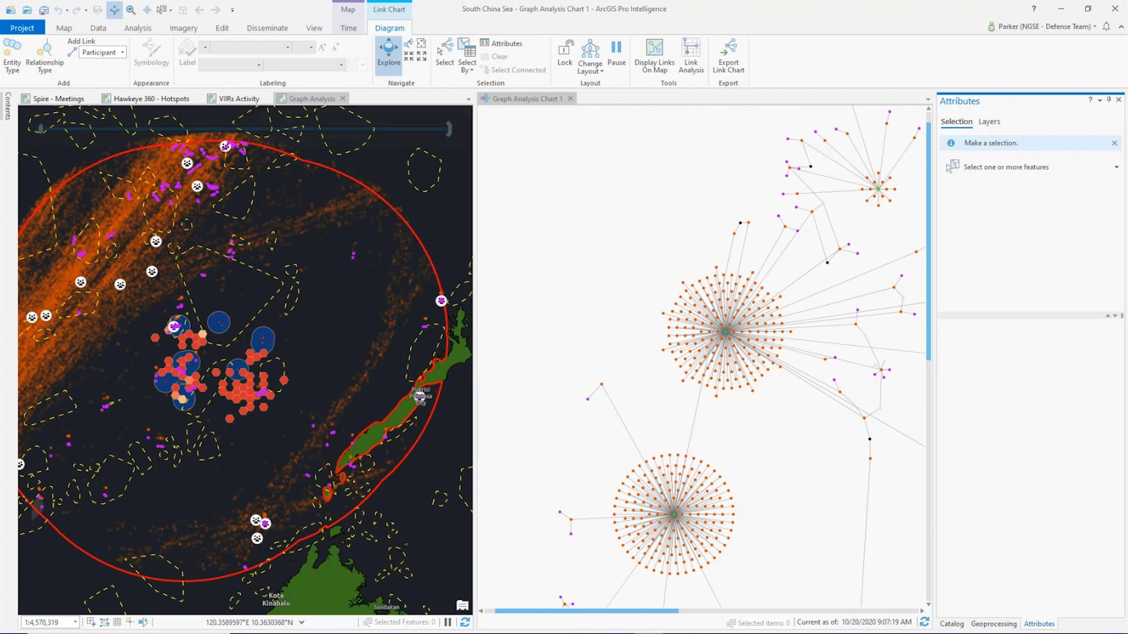
{"action": "scroll", "coordinate": [577, 330], "scroll_direction": "down", "scroll_amount": 2}
{"action": "left_click_drag", "start_coordinate": [676, 319], "coordinate": [621, 352]}
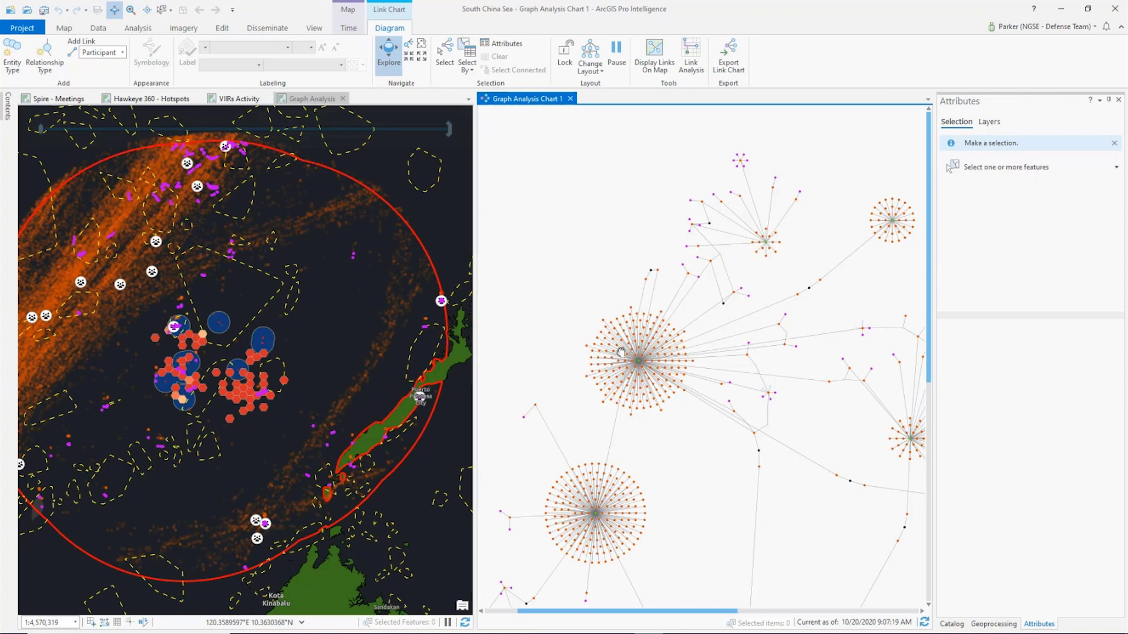
{"action": "left_click_drag", "start_coordinate": [620, 353], "coordinate": [612, 360]}
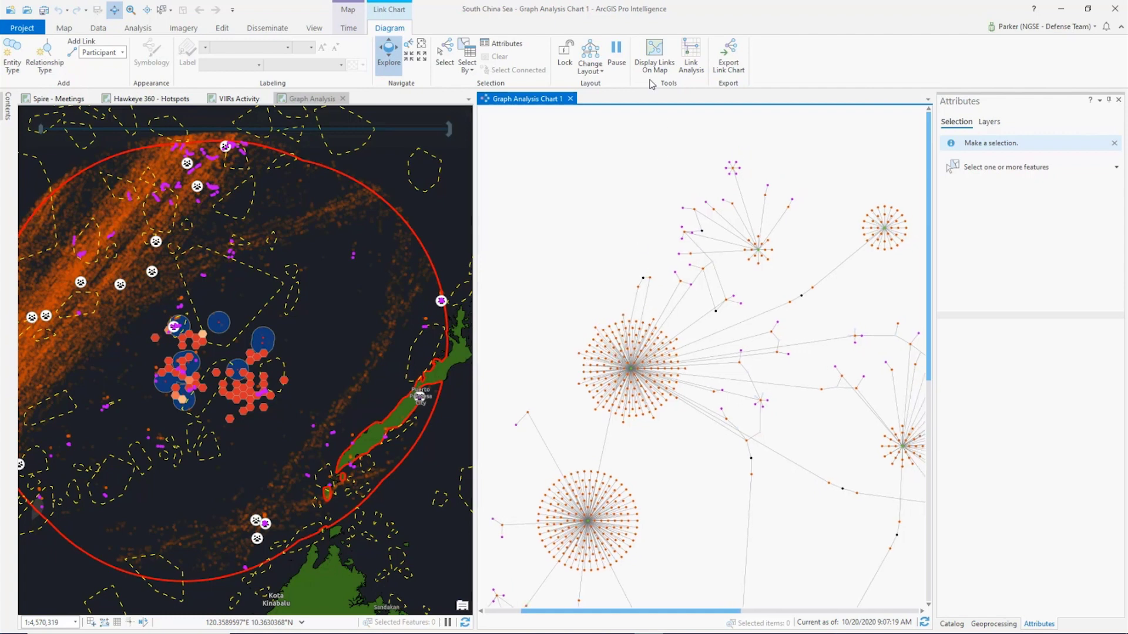
Step: Run a link analysis on the chart using Centrality with the Degree Centrality type
{"action": "left_click", "coordinate": [688, 59]}
{"action": "left_click", "coordinate": [528, 140]}
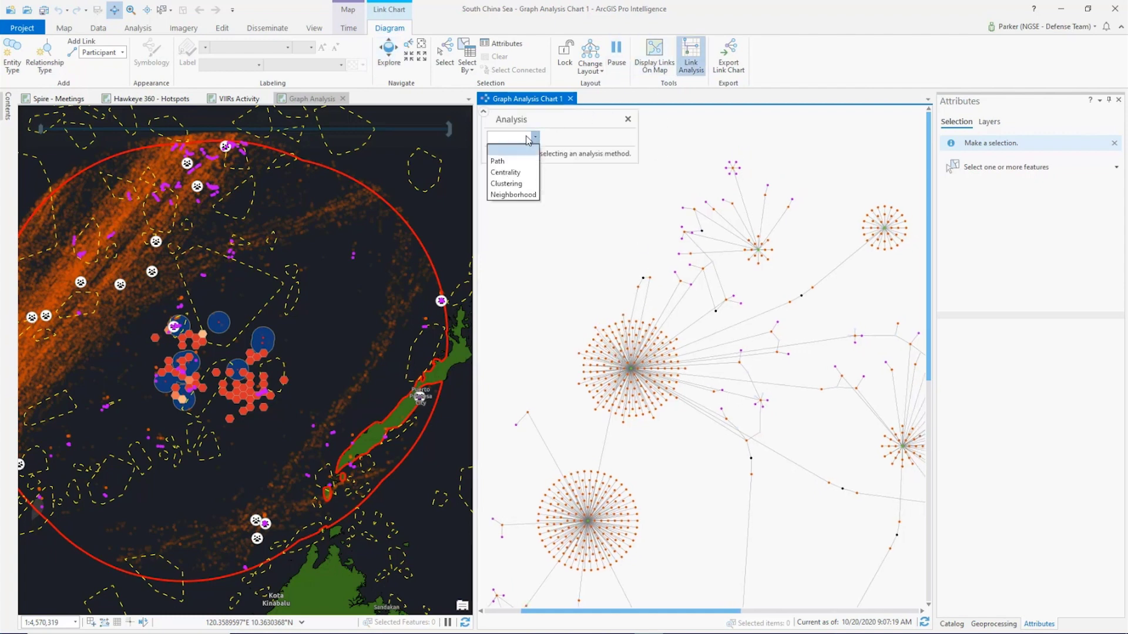
{"action": "left_click", "coordinate": [505, 173]}
{"action": "left_click", "coordinate": [591, 137]}
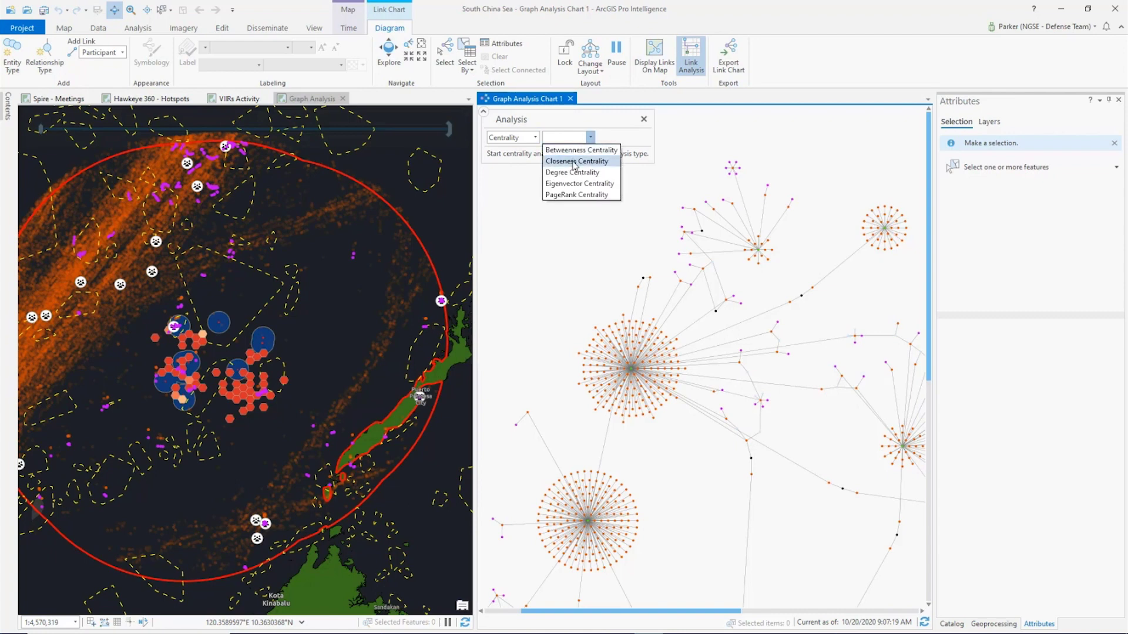
{"action": "left_click", "coordinate": [576, 175]}
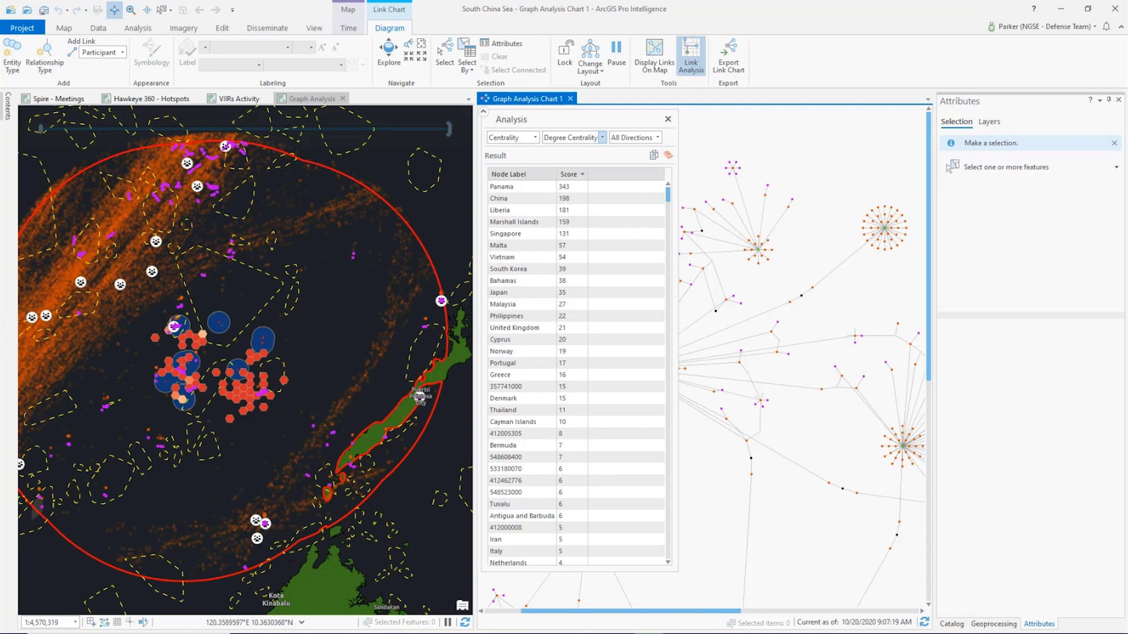
Step: Add node 412005305 from the centrality results to the selection and review the attributes of its first Spire AIS record
{"action": "left_click", "coordinate": [528, 437]}
{"action": "right_click", "coordinate": [530, 441]}
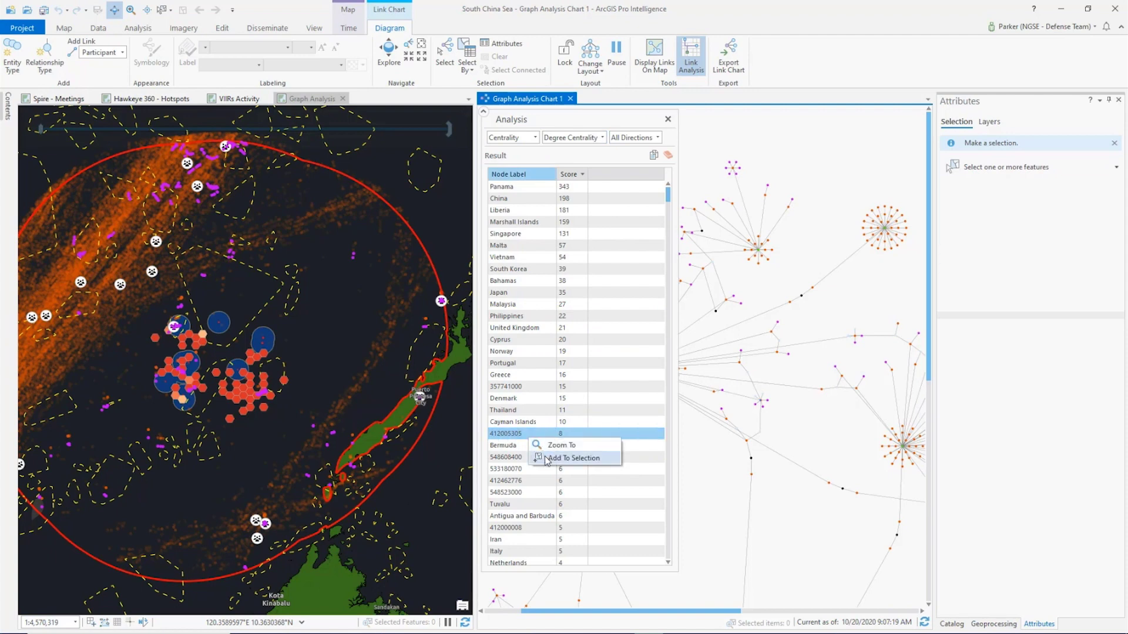
{"action": "left_click", "coordinate": [576, 456]}
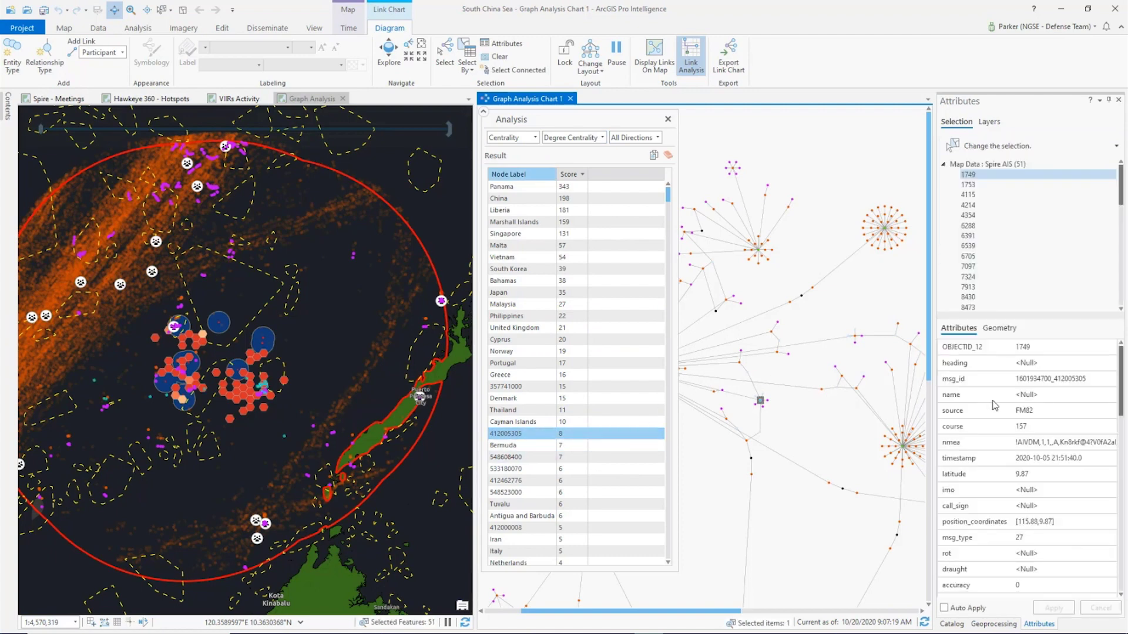
{"action": "scroll", "coordinate": [998, 408], "scroll_direction": "down", "scroll_amount": 2}
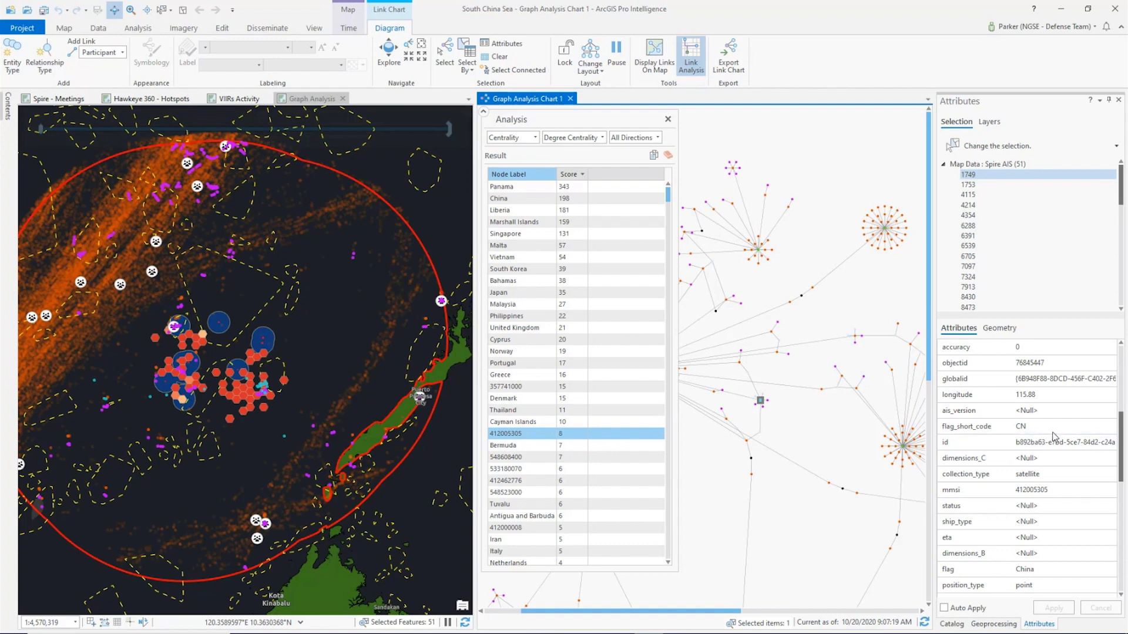
Step: Expand the link chart selection from node 412005305 to its connected nodes, then extend it by one more level of connections
{"action": "left_click", "coordinate": [1054, 430]}
{"action": "scroll", "coordinate": [723, 247], "scroll_direction": "up", "scroll_amount": 2}
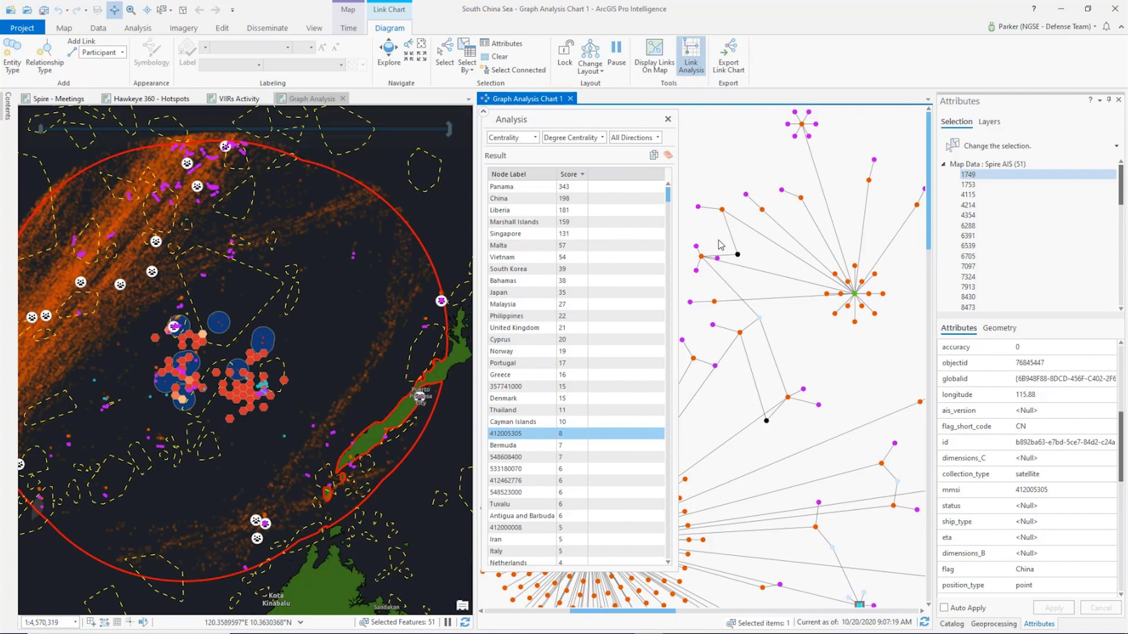
{"action": "scroll", "coordinate": [721, 244], "scroll_direction": "down", "scroll_amount": 2}
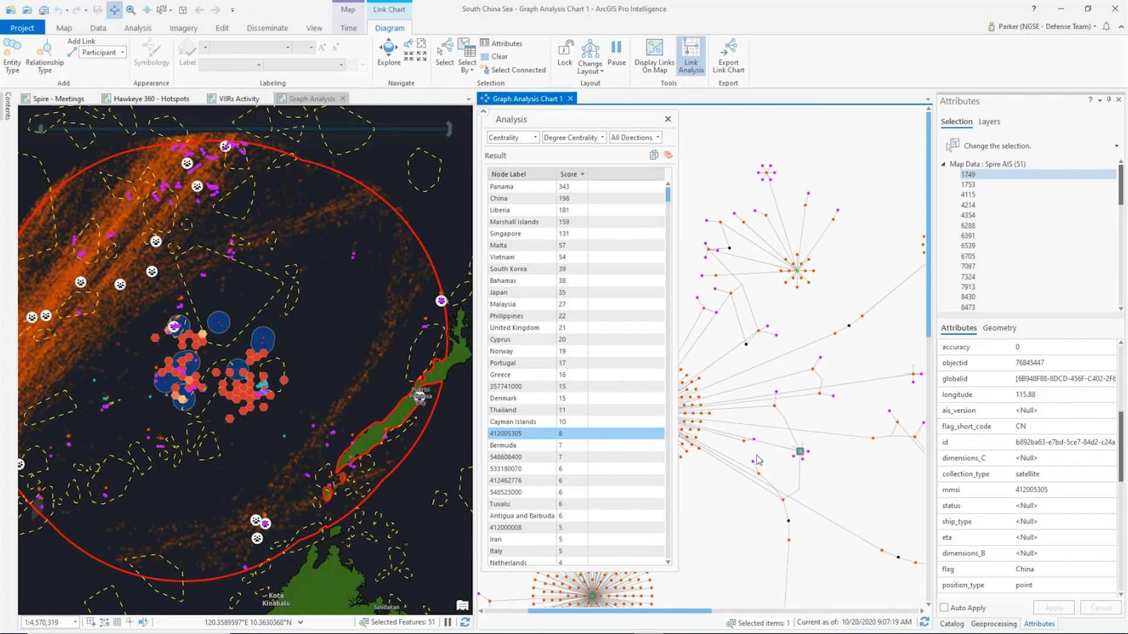
{"action": "left_click", "coordinate": [538, 73]}
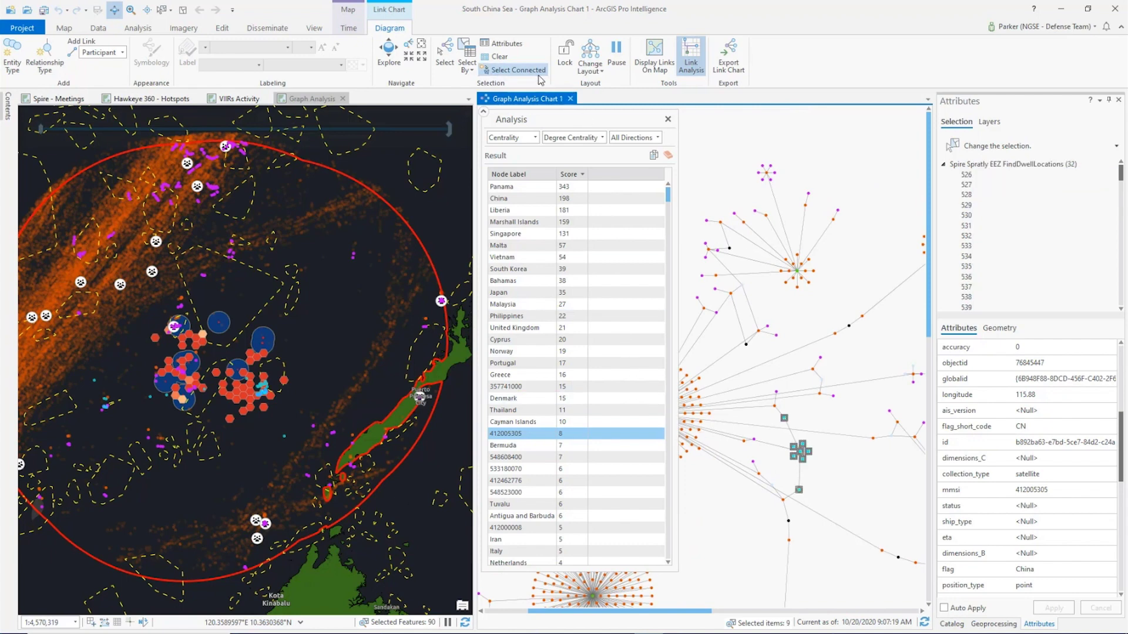
{"action": "left_click", "coordinate": [540, 76]}
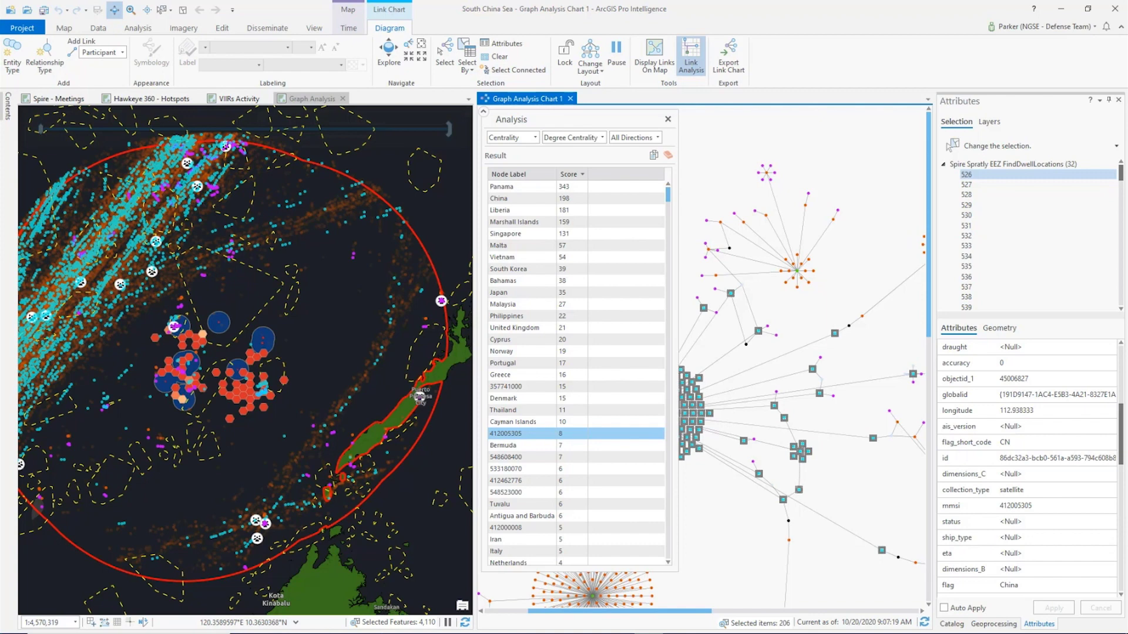
Step: In the ArcGIS Survey123 Watchlist Logger, enter ship MMSI 412005305 and set the effective date to Tuesday, October 20, 2020
{"action": "left_click", "coordinate": [460, 392]}
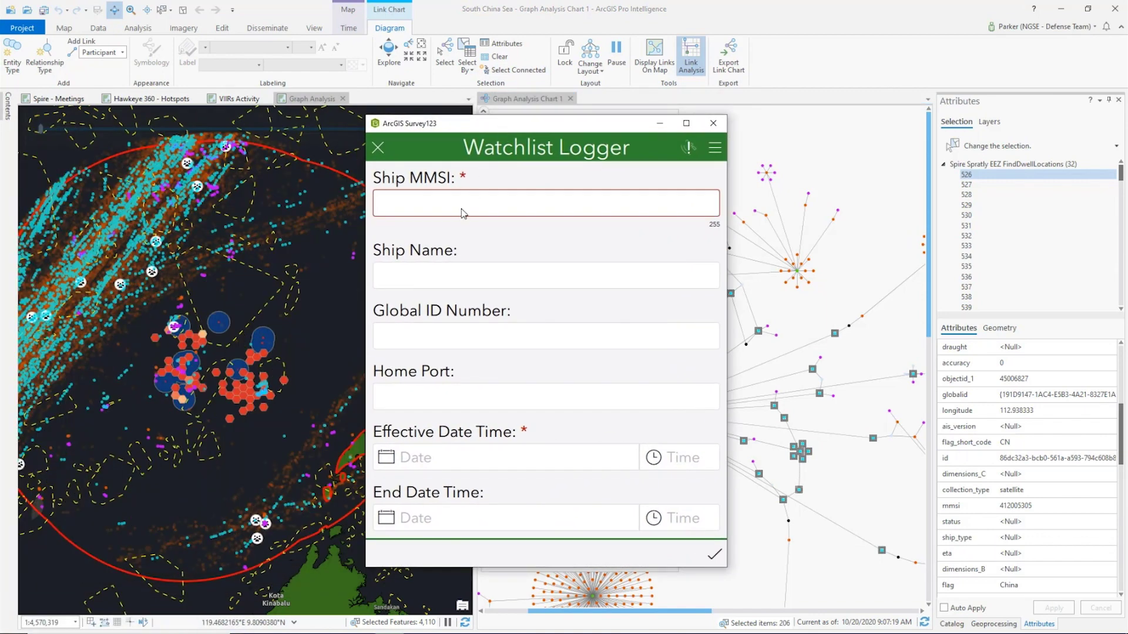
{"action": "type", "text": "412005305"}
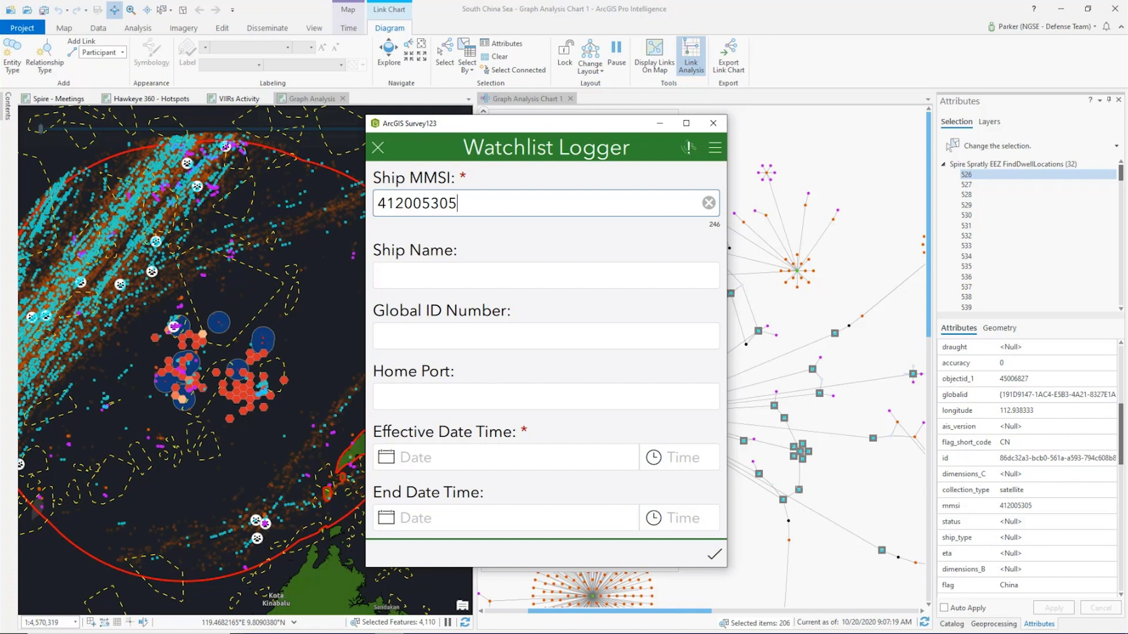
{"action": "scroll", "coordinate": [613, 364], "scroll_direction": "down", "scroll_amount": 3}
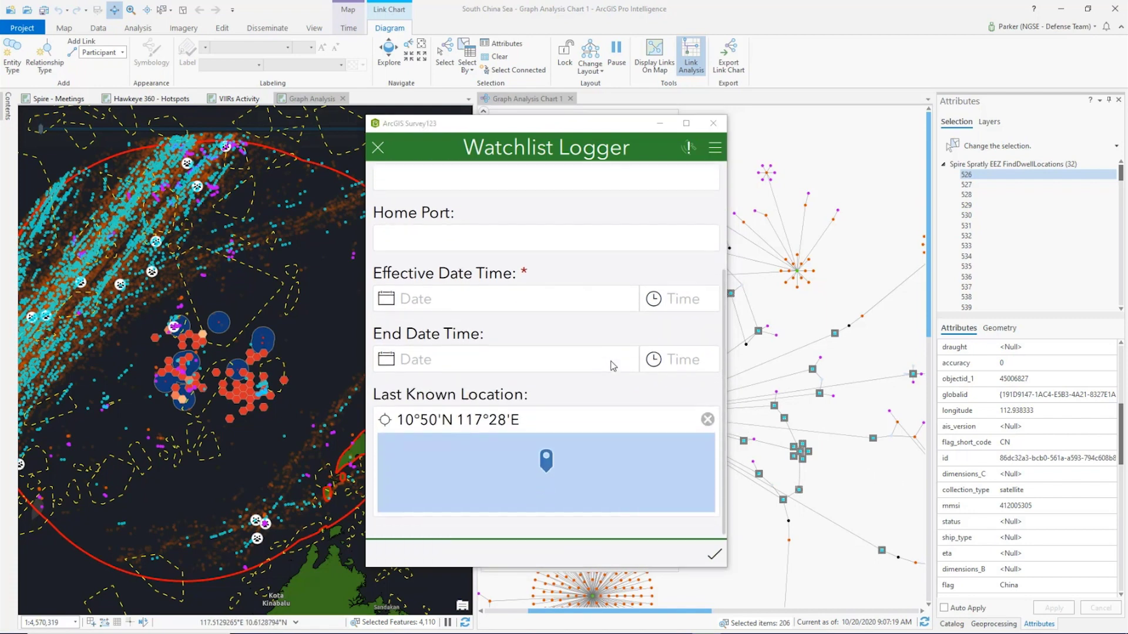
{"action": "left_click", "coordinate": [614, 301]}
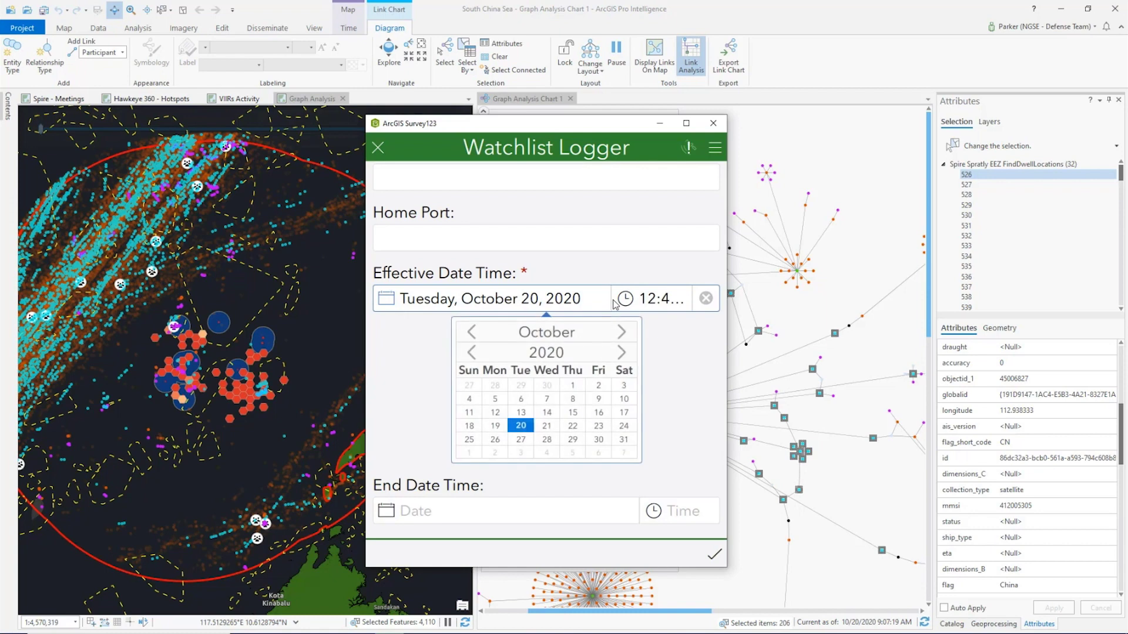
{"action": "left_click", "coordinate": [520, 425]}
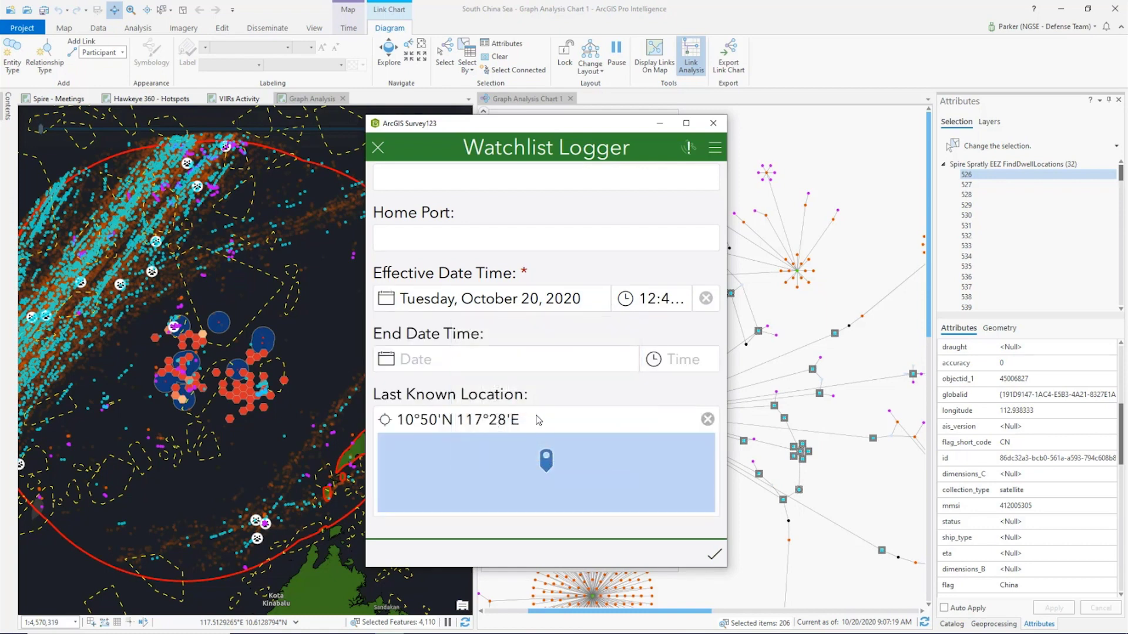
Step: Set the ship's last known location on the map to about 10°44'59"N 117°2'45"E, in the sea west of the Philippines
{"action": "left_click", "coordinate": [543, 468]}
{"action": "left_click_drag", "start_coordinate": [543, 365], "coordinate": [548, 365]}
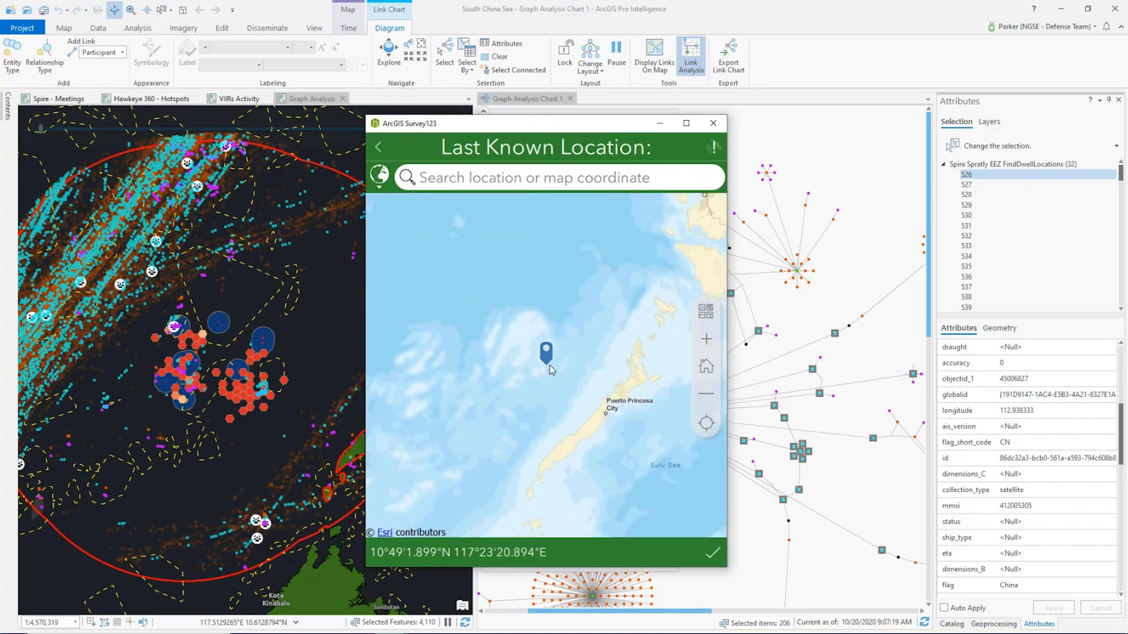
{"action": "scroll", "coordinate": [549, 365], "scroll_direction": "down", "scroll_amount": 5}
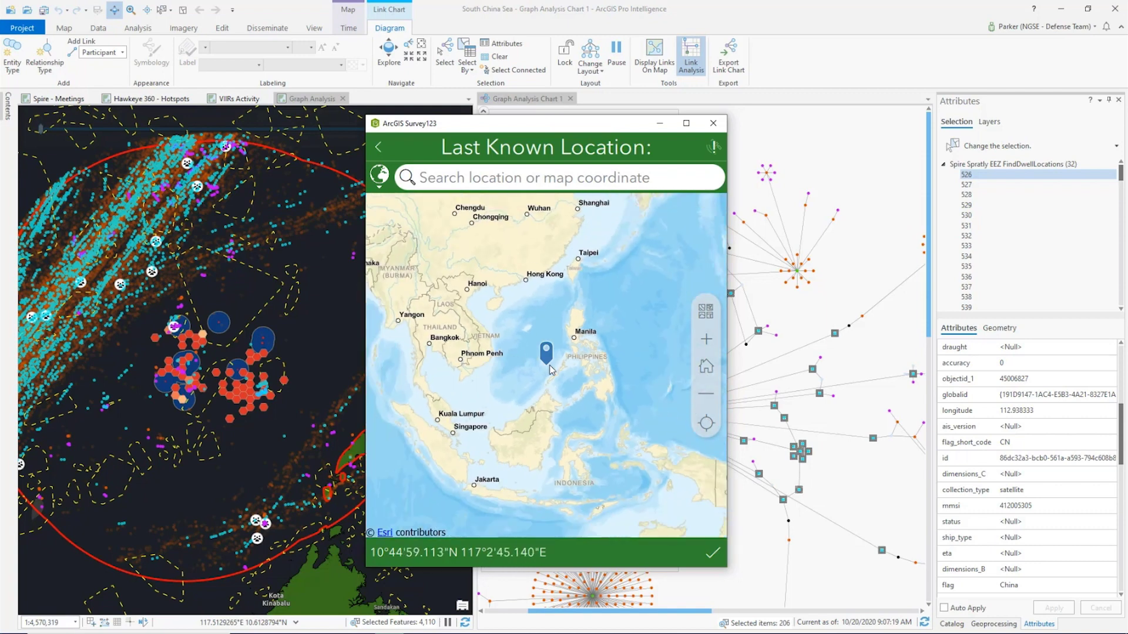
{"action": "left_click", "coordinate": [712, 555]}
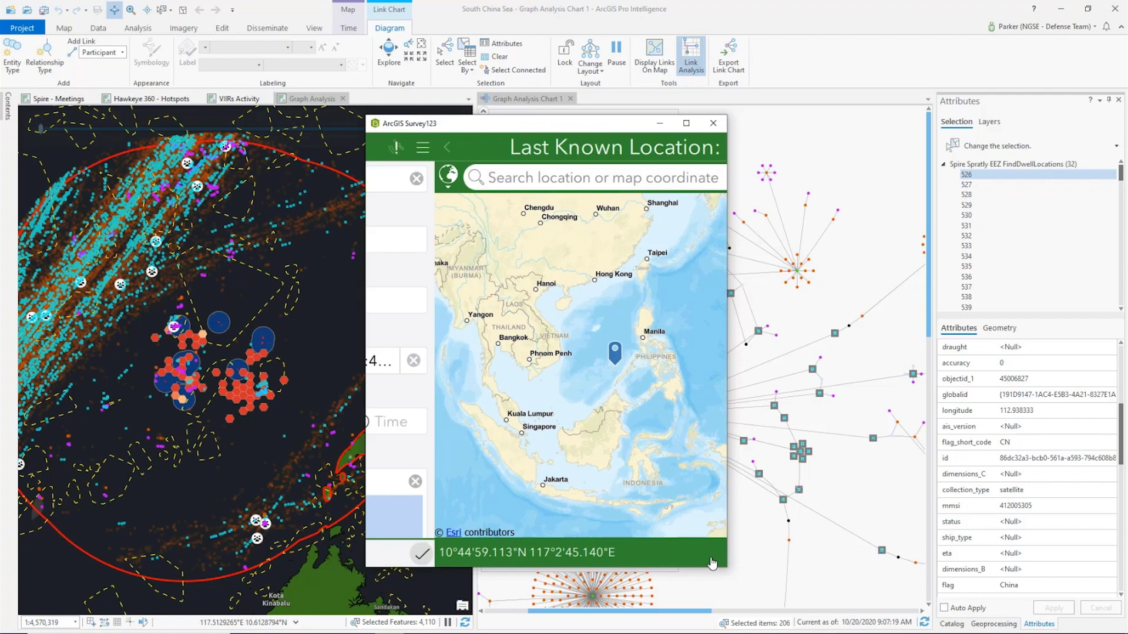